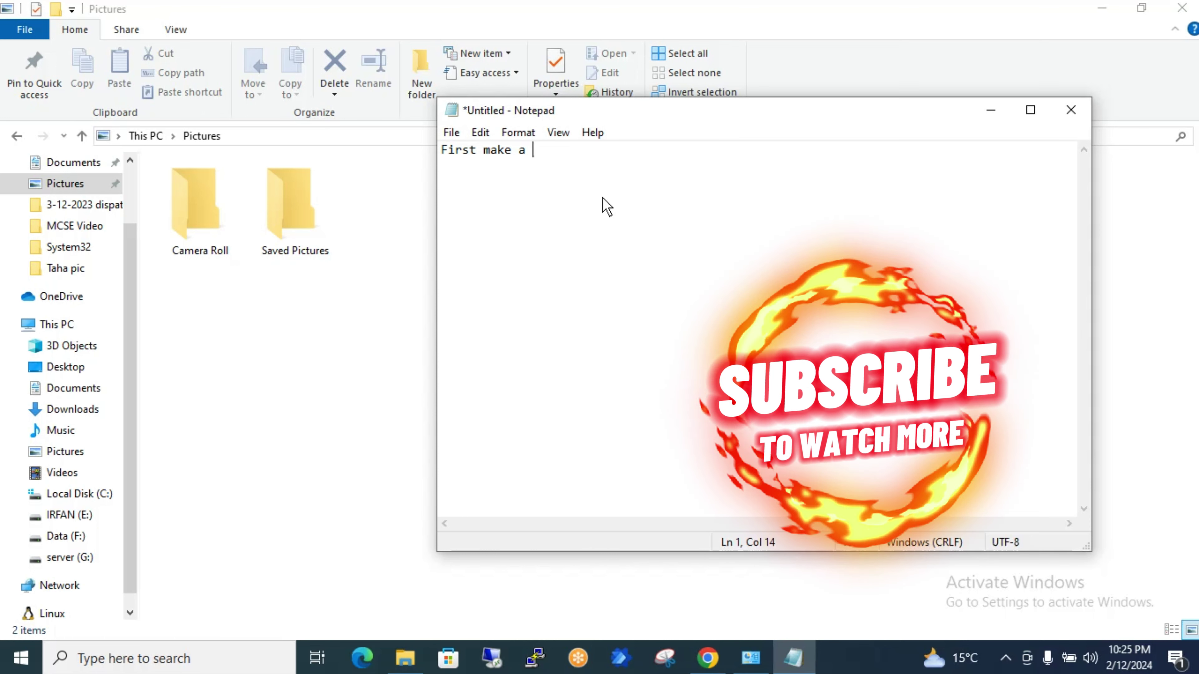
Complete the note's first line to read "First make a folder in your Pc anywhere" and minimize the note window.
{"action": "type", "text": "folder in y"}
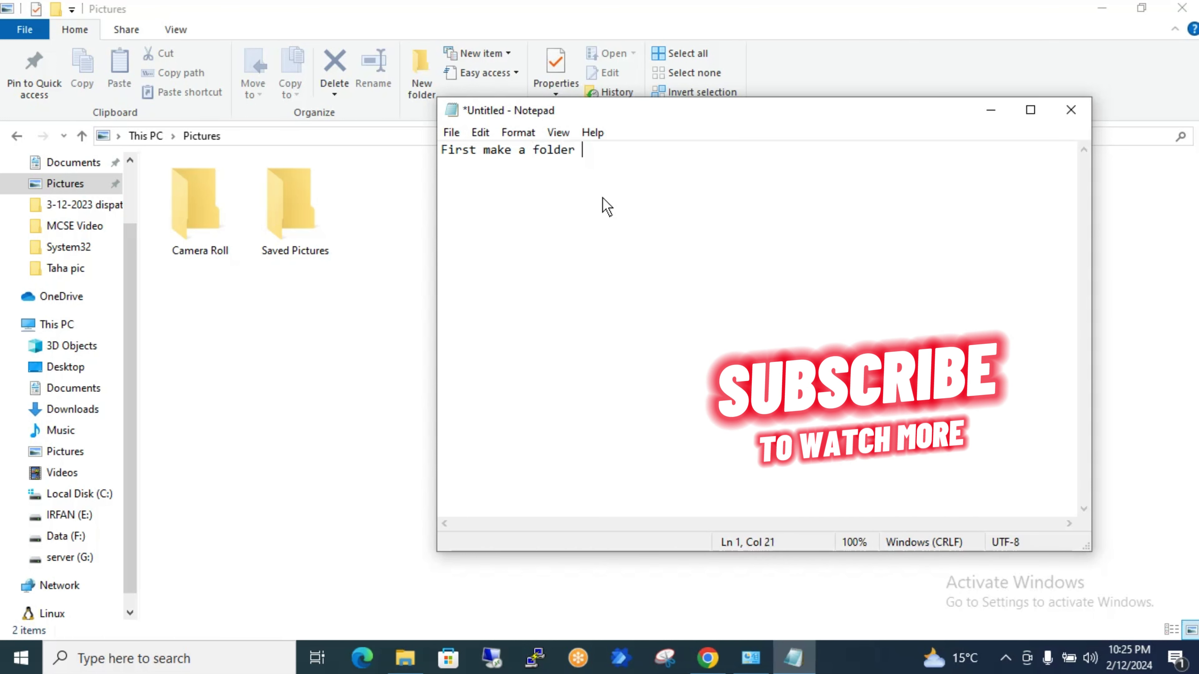
{"action": "type", "text": "ou"}
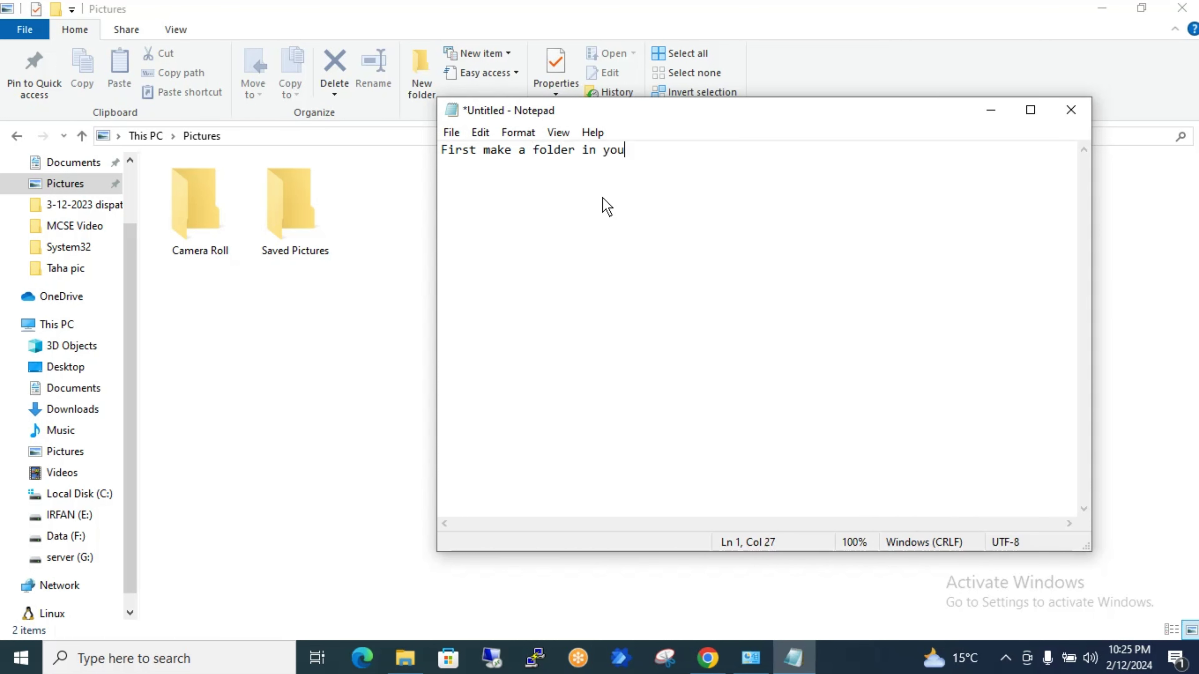
{"action": "type", "text": "r Pc anuwhere"}
{"action": "key", "text": "BackSpace"}
{"action": "key", "text": "BackSpace"}
{"action": "key", "text": "BackSpace"}
{"action": "key", "text": "BackSpace"}
{"action": "key", "text": "BackSpace"}
{"action": "key", "text": "BackSpace"}
{"action": "type", "text": "ywhere"}
{"action": "left_click", "coordinate": [989, 111]}
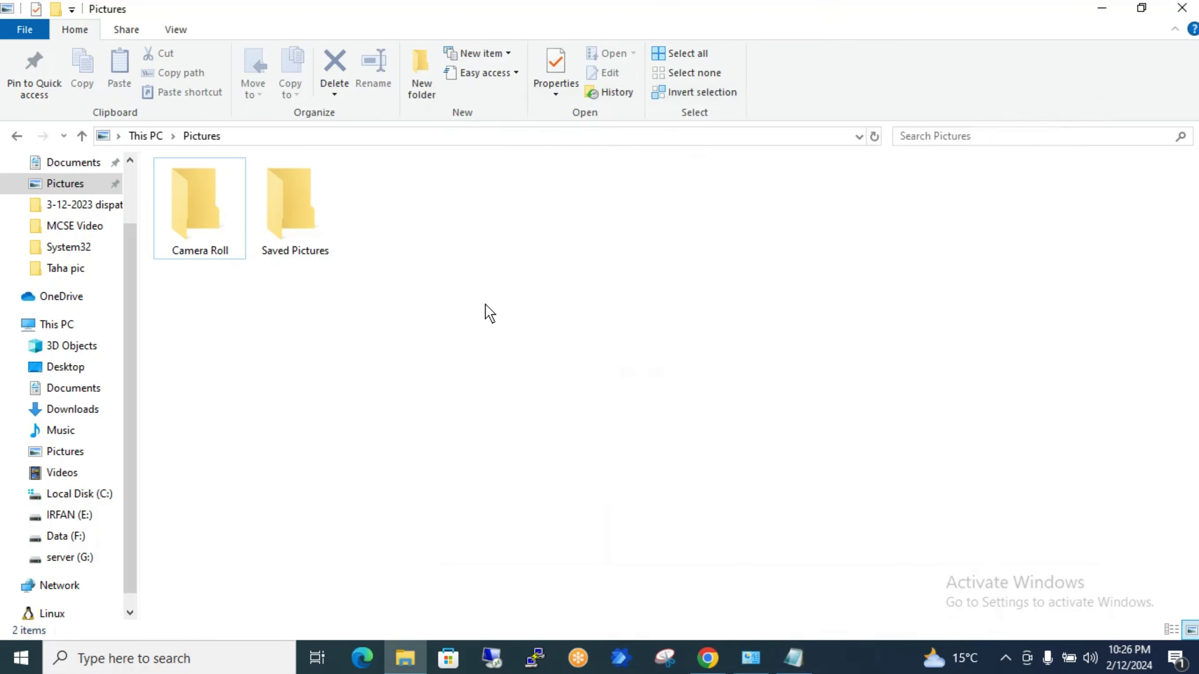
Create a new folder named "Share folder" in Pictures.
{"action": "right_click", "coordinate": [396, 358]}
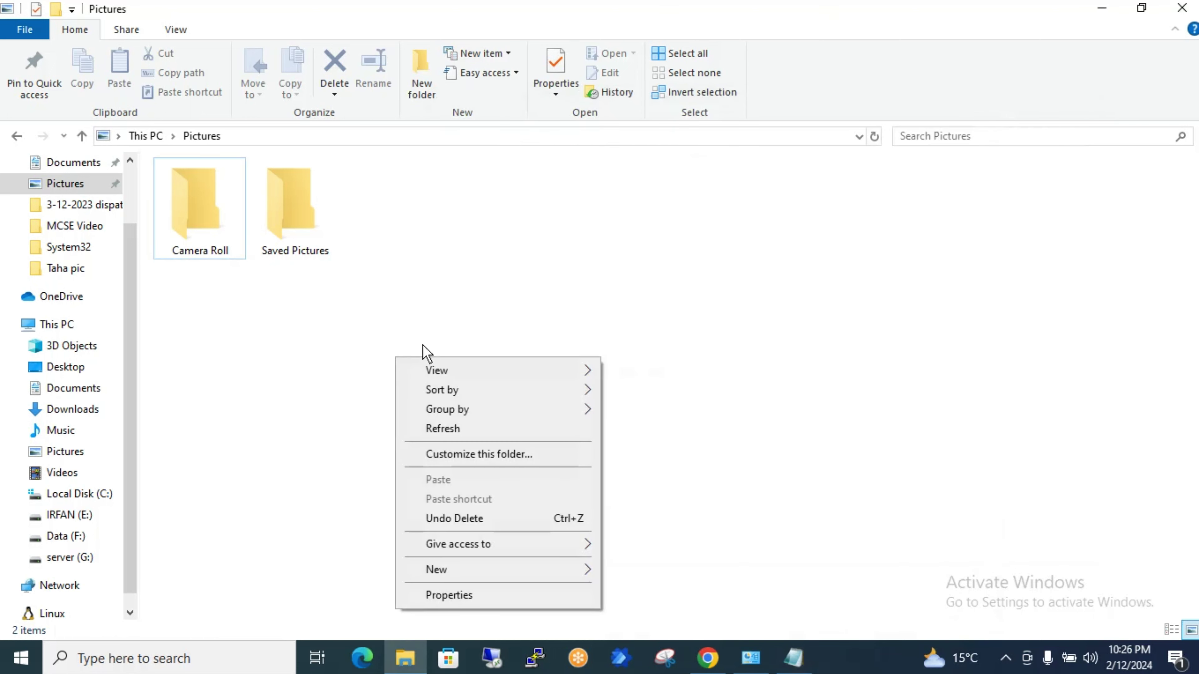
{"action": "mouse_move", "coordinate": [479, 572]}
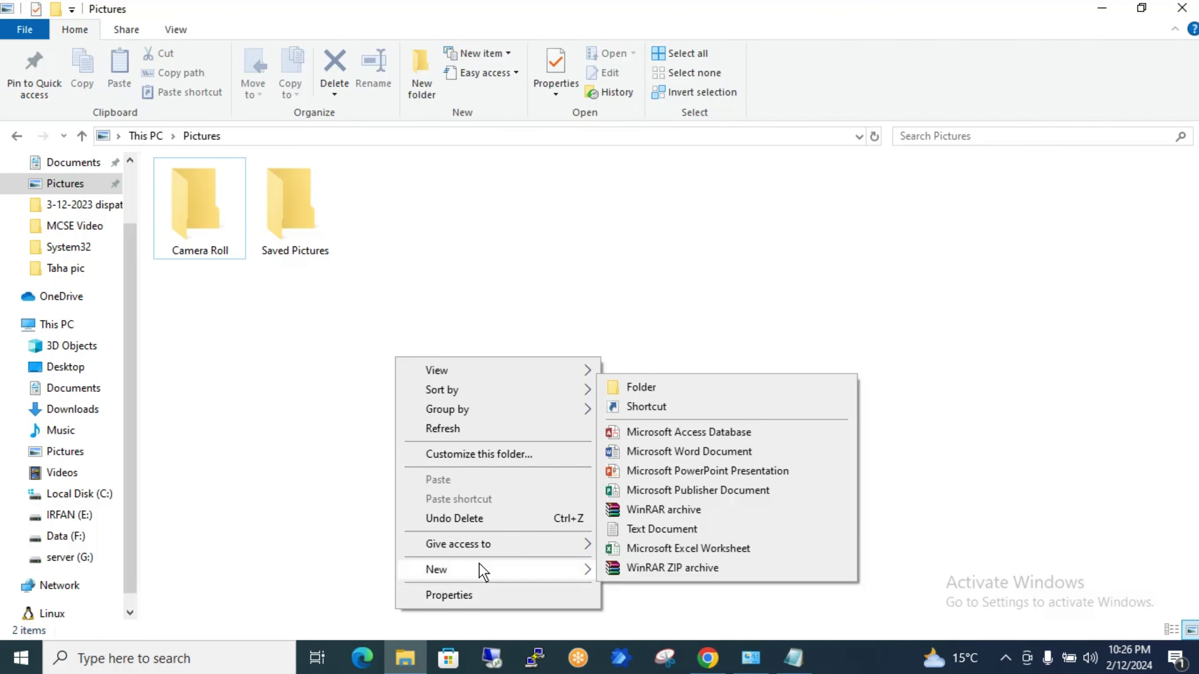
{"action": "left_click", "coordinate": [671, 389]}
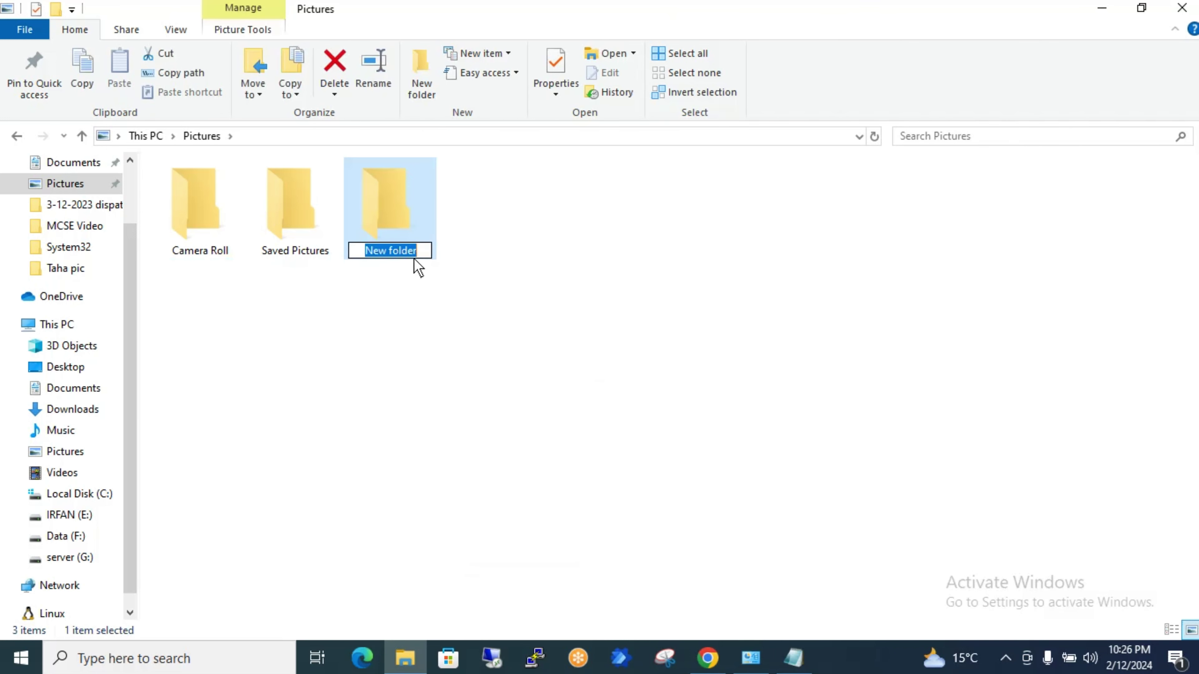
{"action": "type", "text": "Sh"}
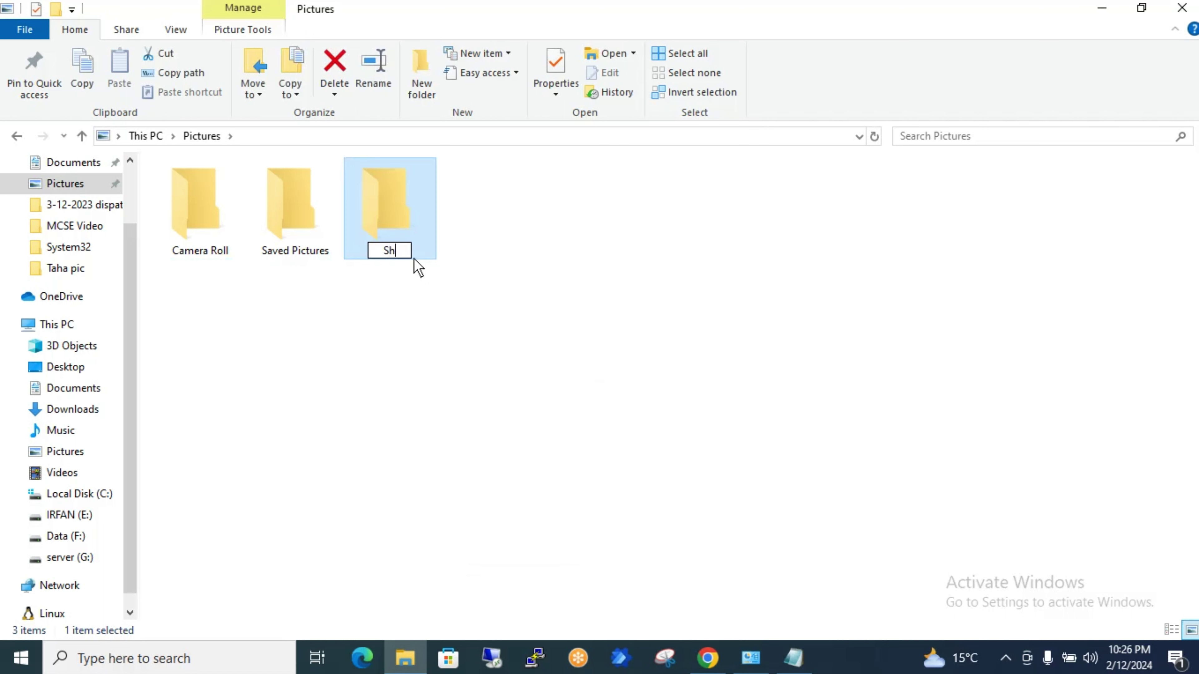
{"action": "type", "text": "are"}
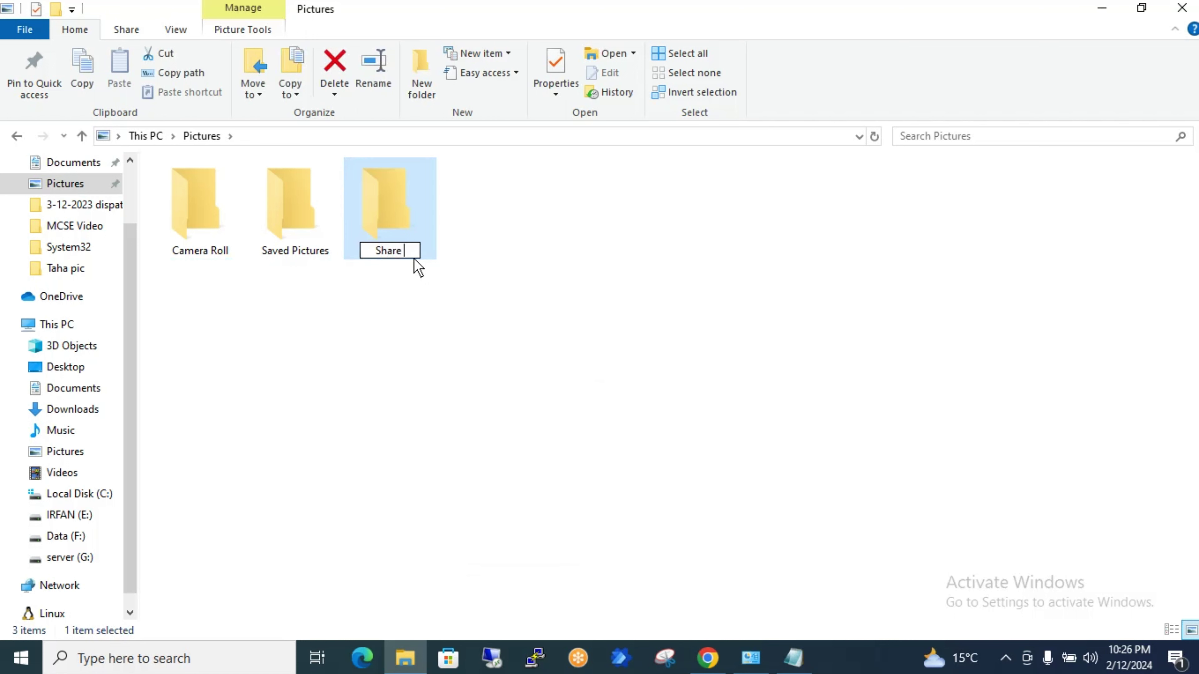
{"action": "type", "text": " folde"}
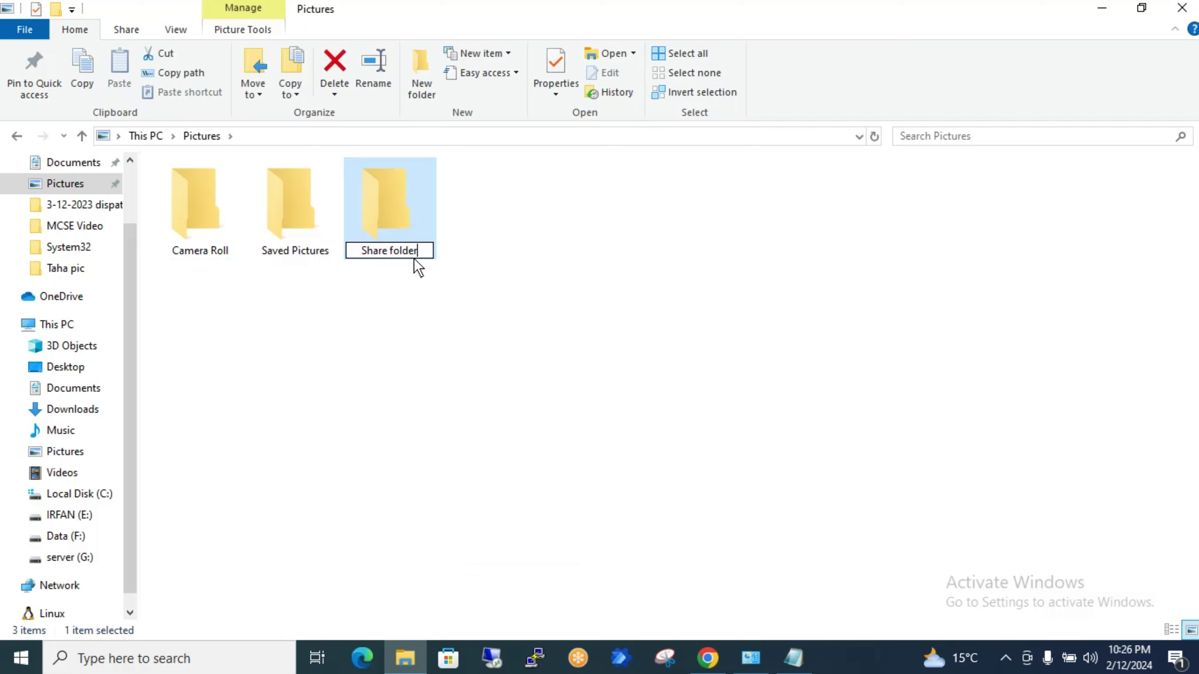
{"action": "type", "text": "r"}
{"action": "key", "text": "Return"}
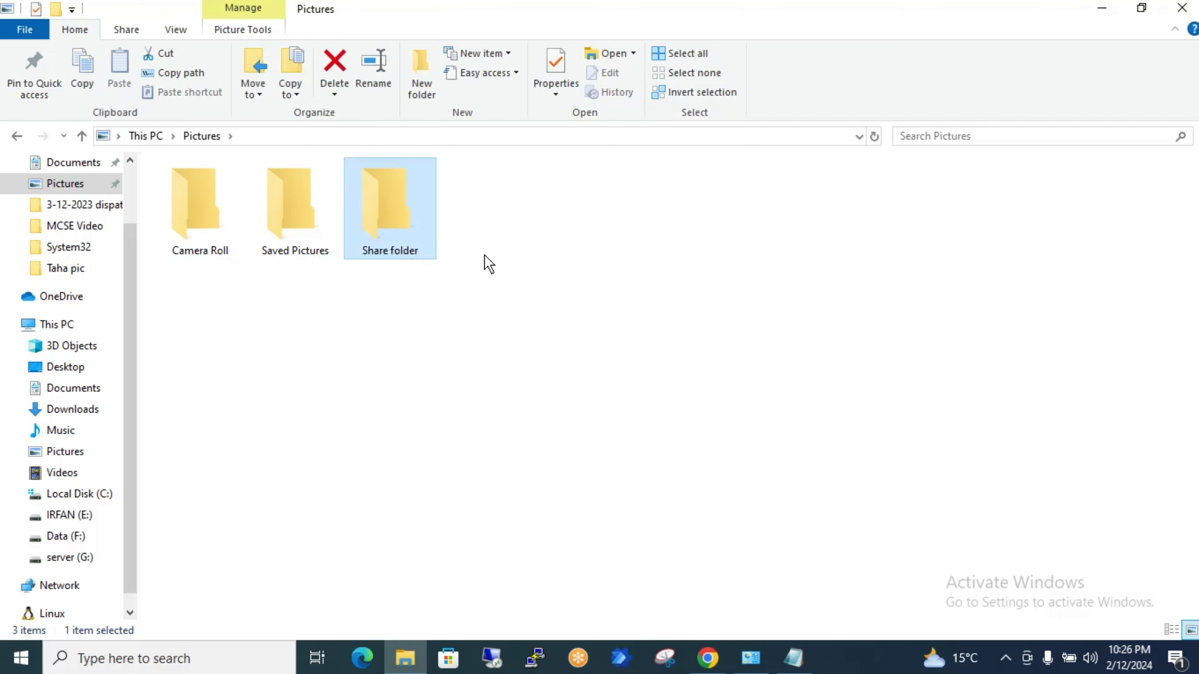
Open Share folder and create a subfolder named "Test" inside it.
{"action": "double_click", "coordinate": [380, 221]}
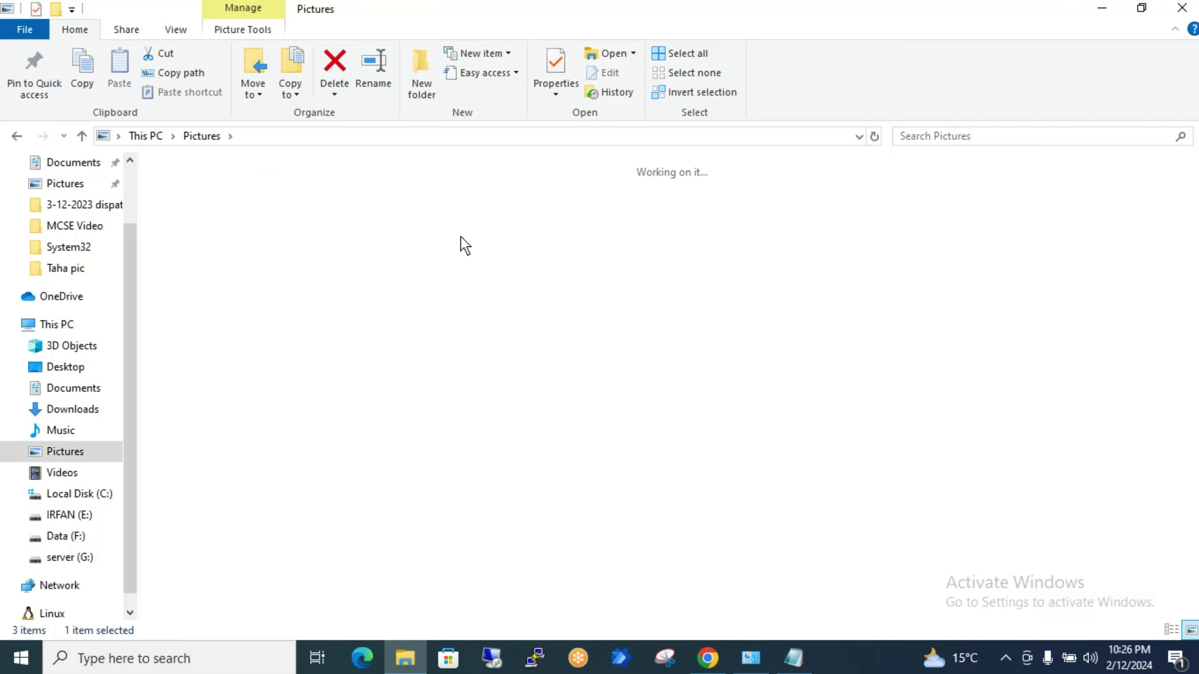
{"action": "right_click", "coordinate": [438, 252]}
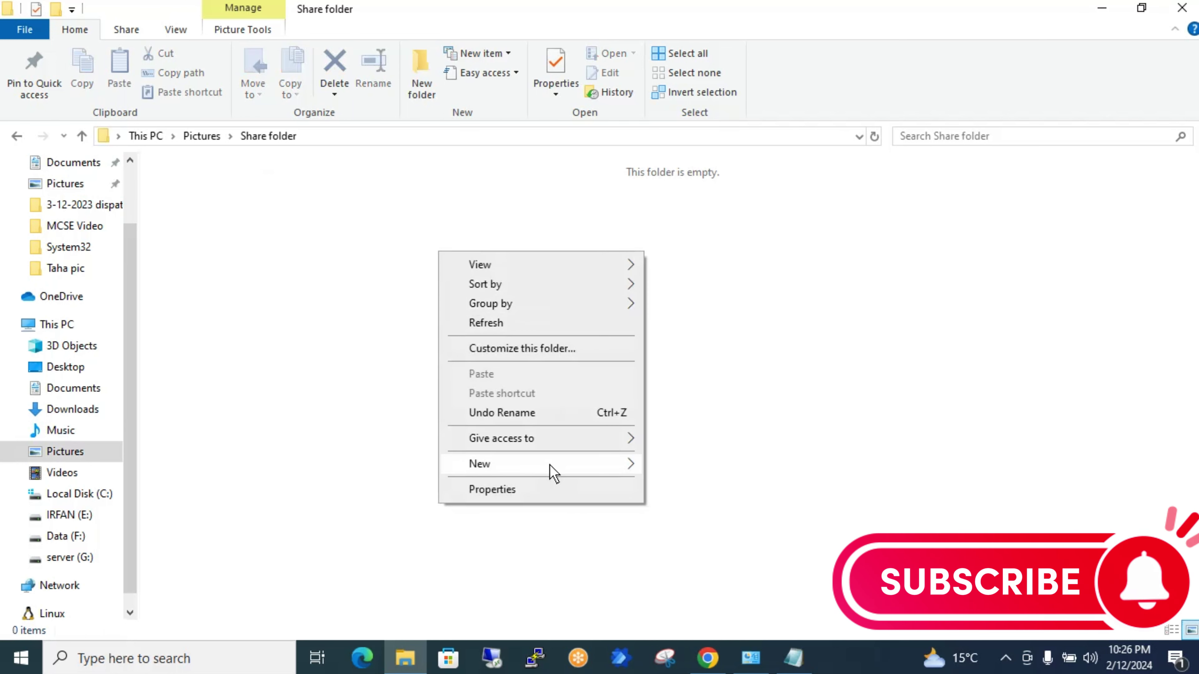
{"action": "mouse_move", "coordinate": [551, 466]}
{"action": "left_click", "coordinate": [686, 465]}
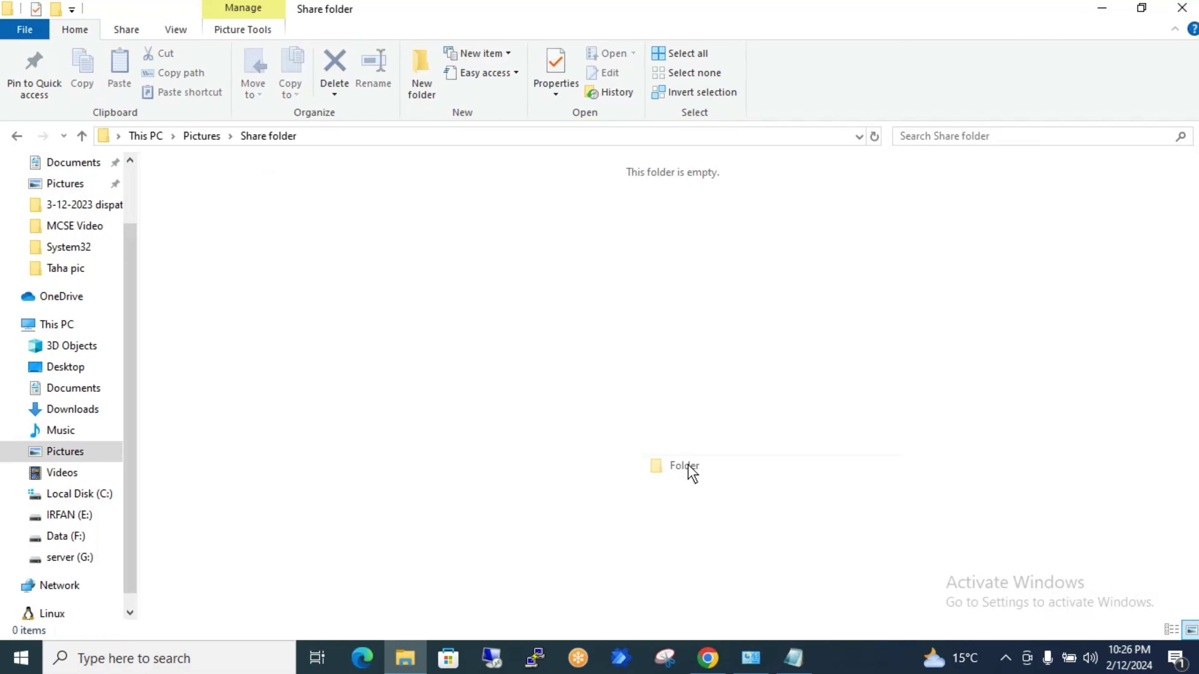
{"action": "type", "text": "Test"}
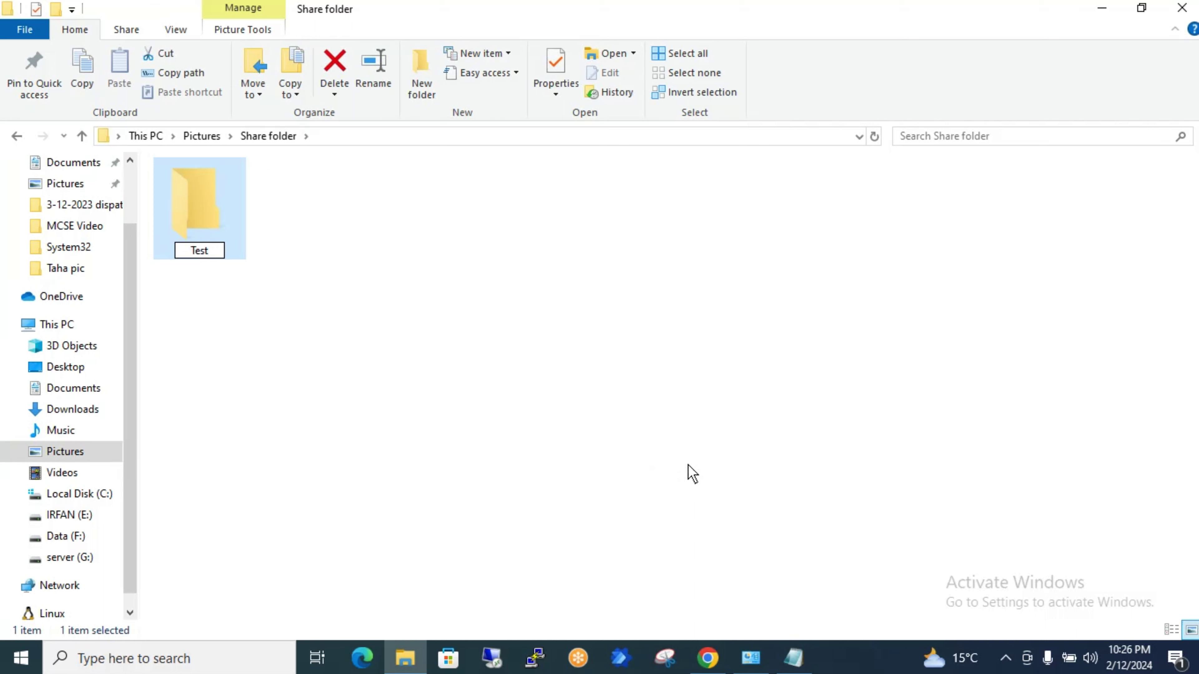
{"action": "key", "text": "Return"}
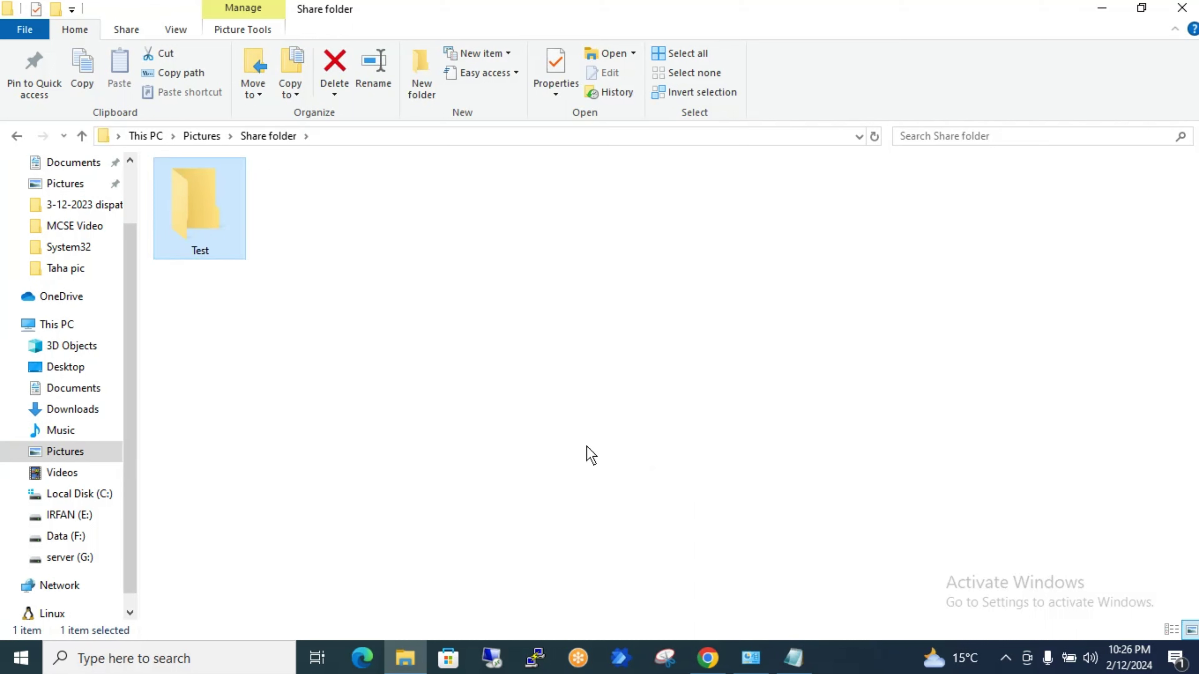
Create a new text document named "Test" beside the Test subfolder.
{"action": "left_click", "coordinate": [451, 387]}
{"action": "right_click", "coordinate": [451, 388]}
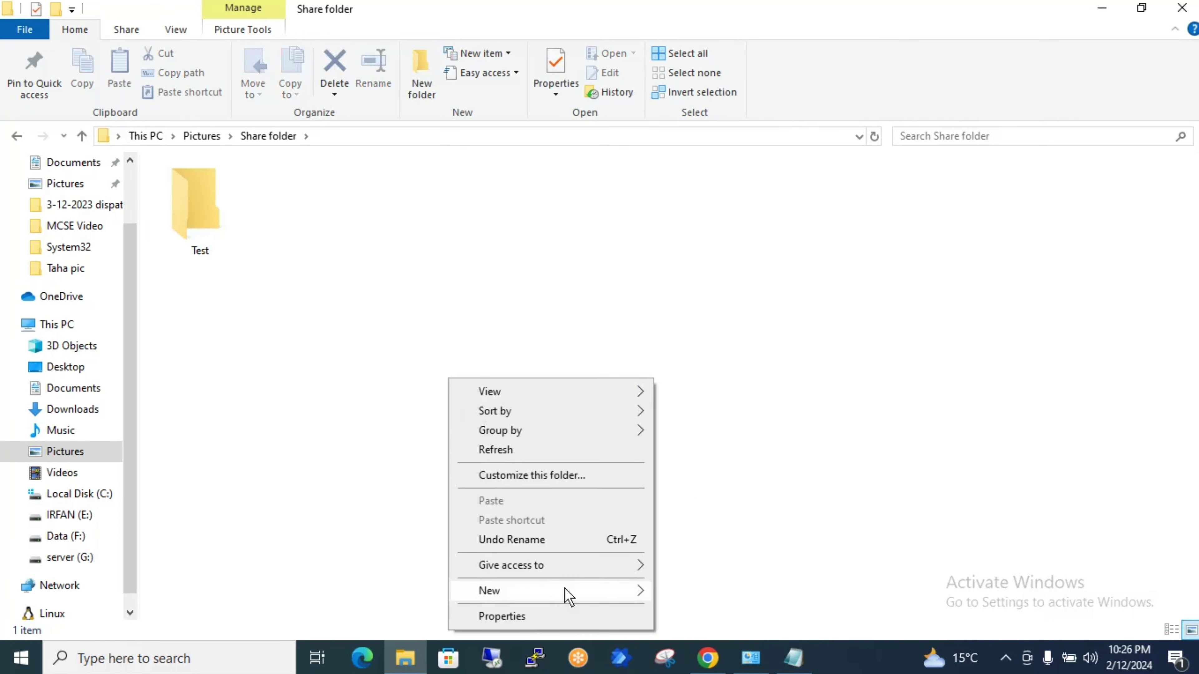
{"action": "mouse_move", "coordinate": [566, 591]}
{"action": "left_click", "coordinate": [681, 548]}
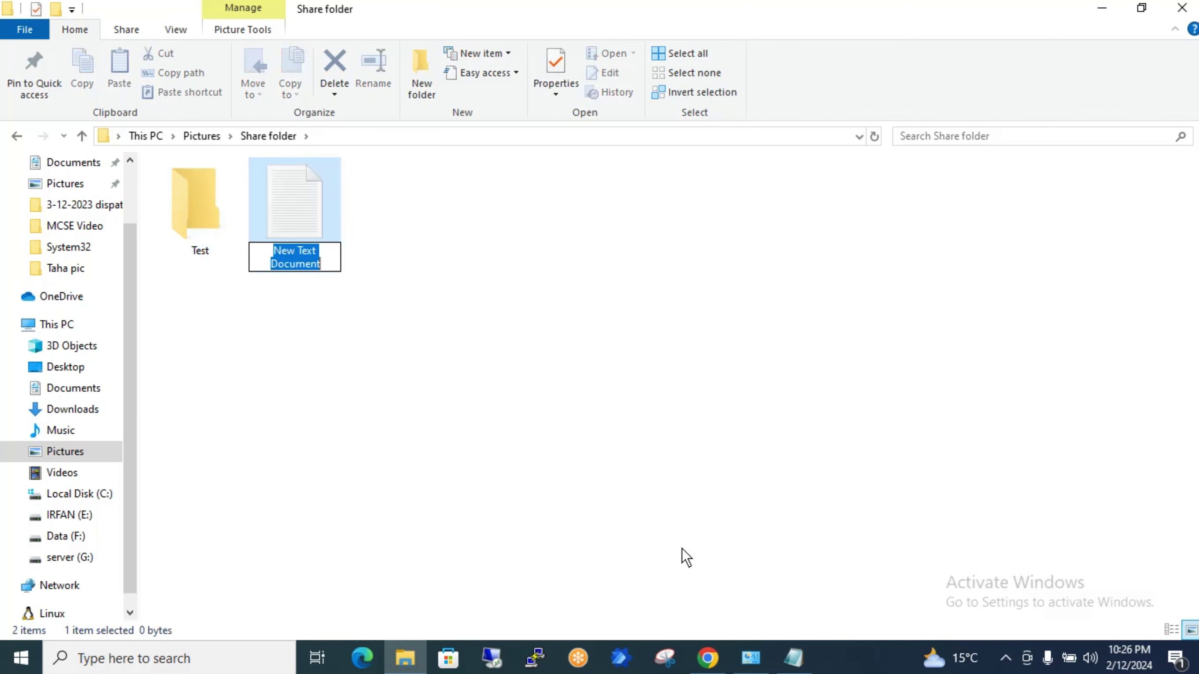
{"action": "type", "text": "Test"}
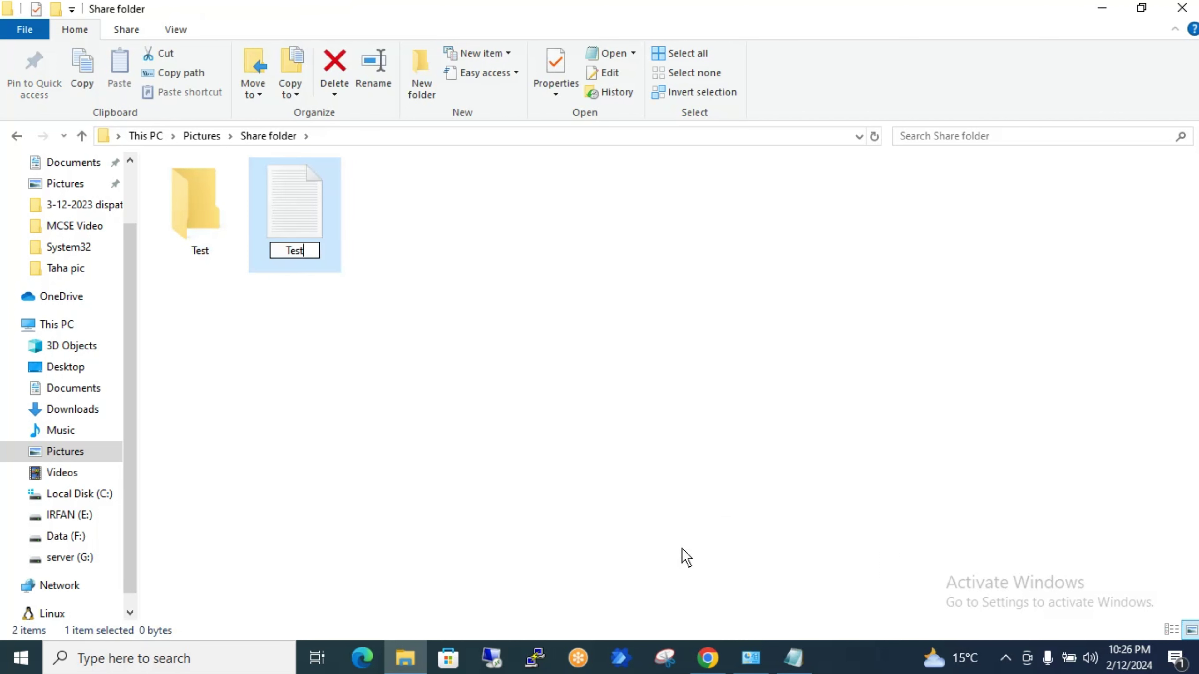
{"action": "left_click", "coordinate": [564, 467]}
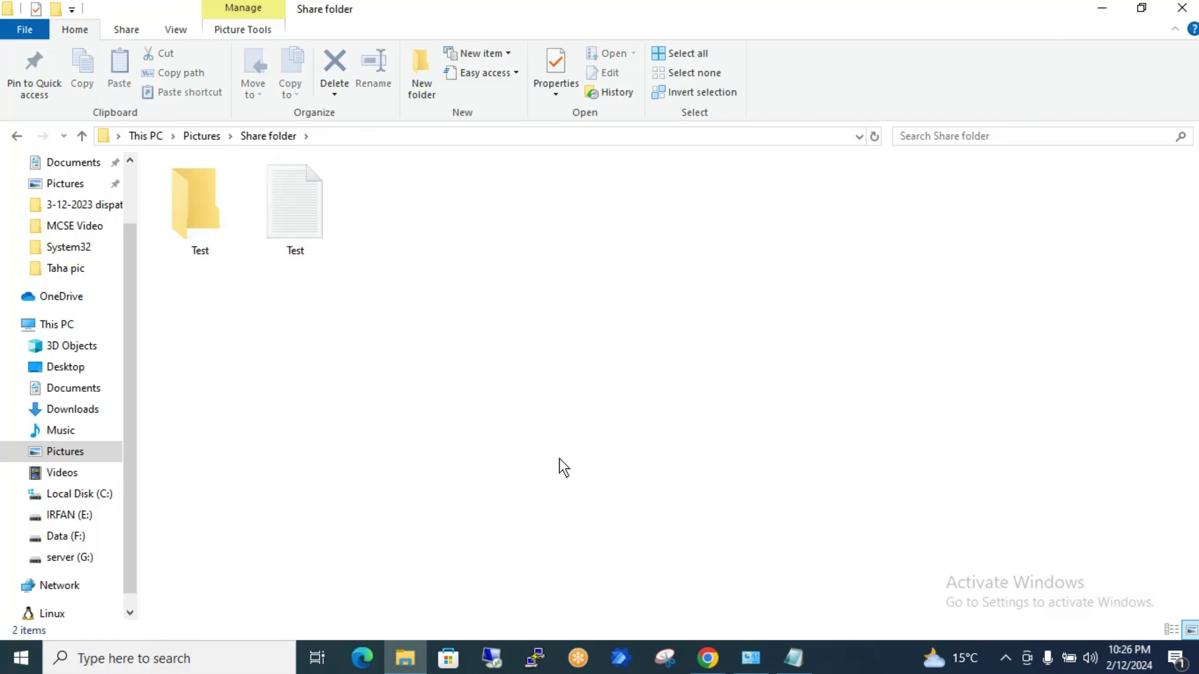
Return to Pictures and enable "Share this folder" in the Advanced Sharing settings of Share folder.
{"action": "key", "text": "BackSpace"}
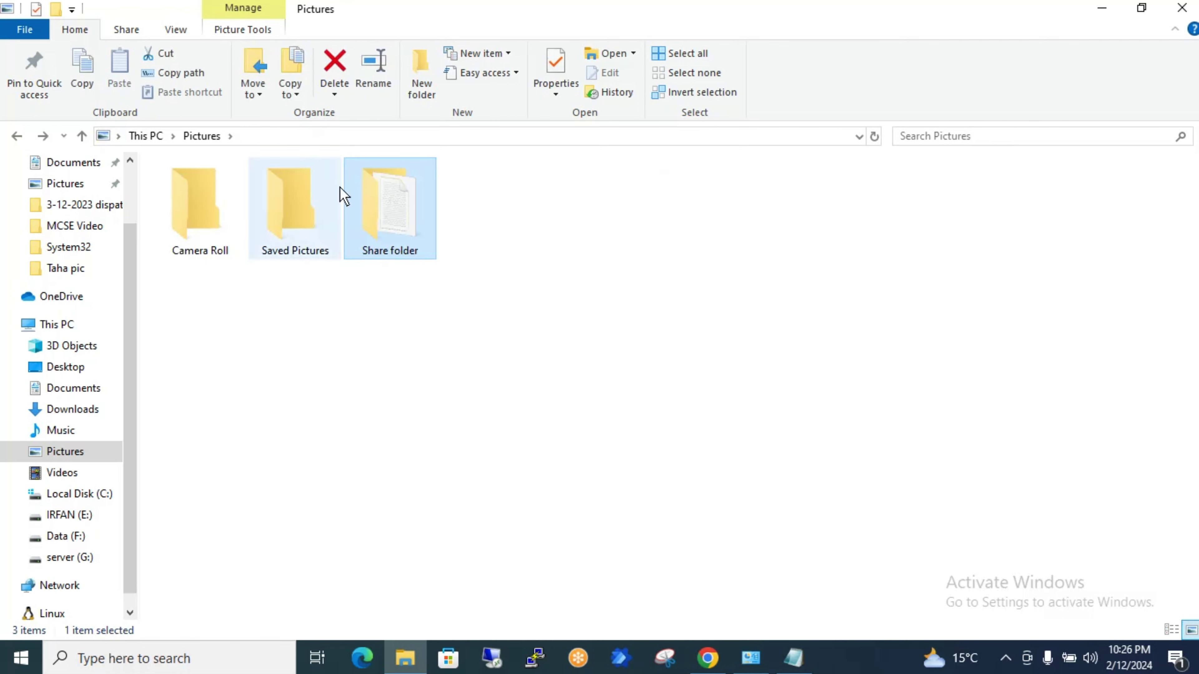
{"action": "right_click", "coordinate": [393, 249]}
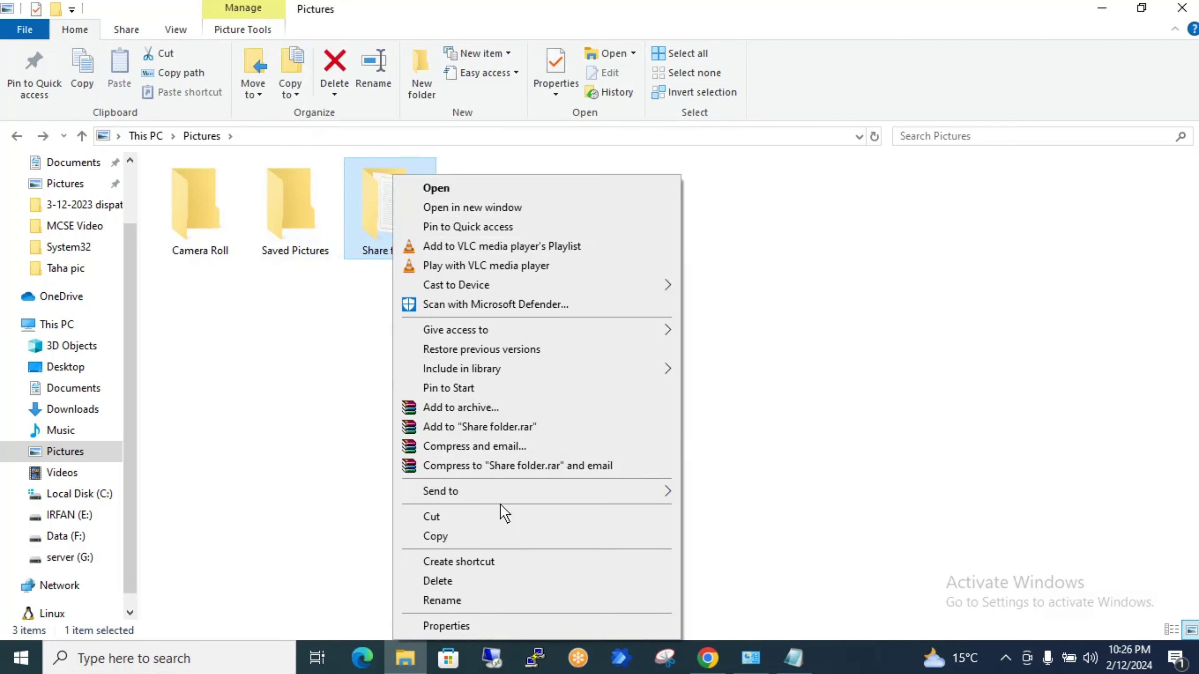
{"action": "left_click", "coordinate": [473, 625]}
{"action": "left_click_drag", "start_coordinate": [566, 226], "coordinate": [565, 158]}
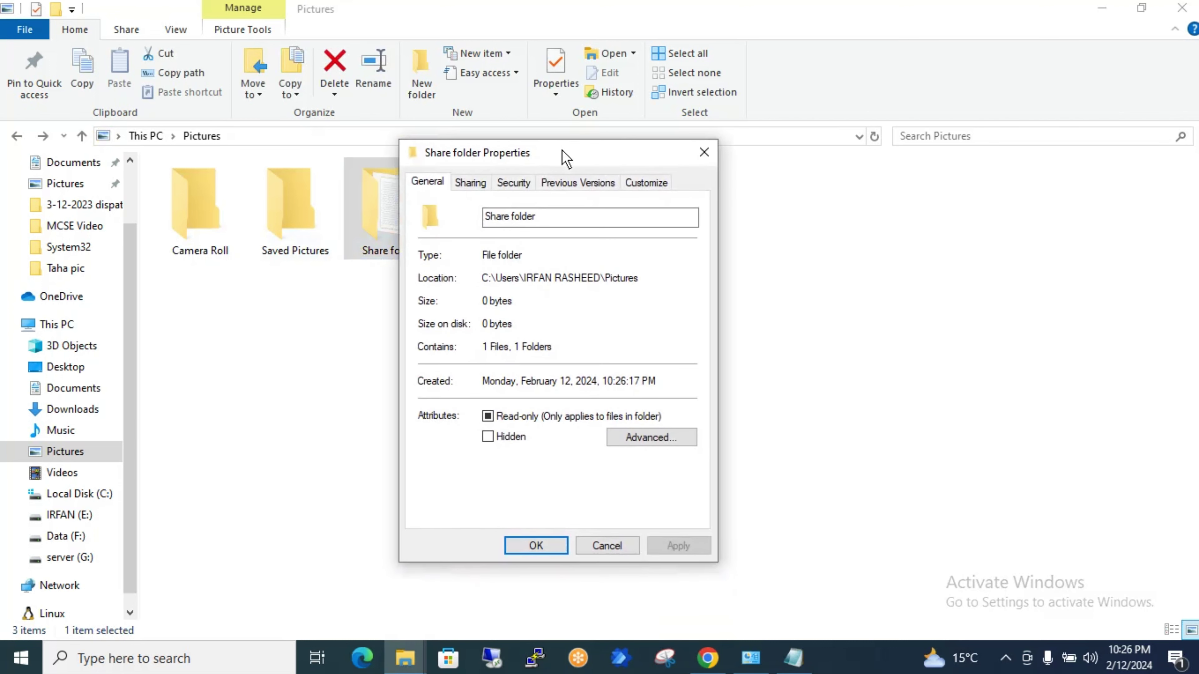
{"action": "left_click", "coordinate": [471, 183]}
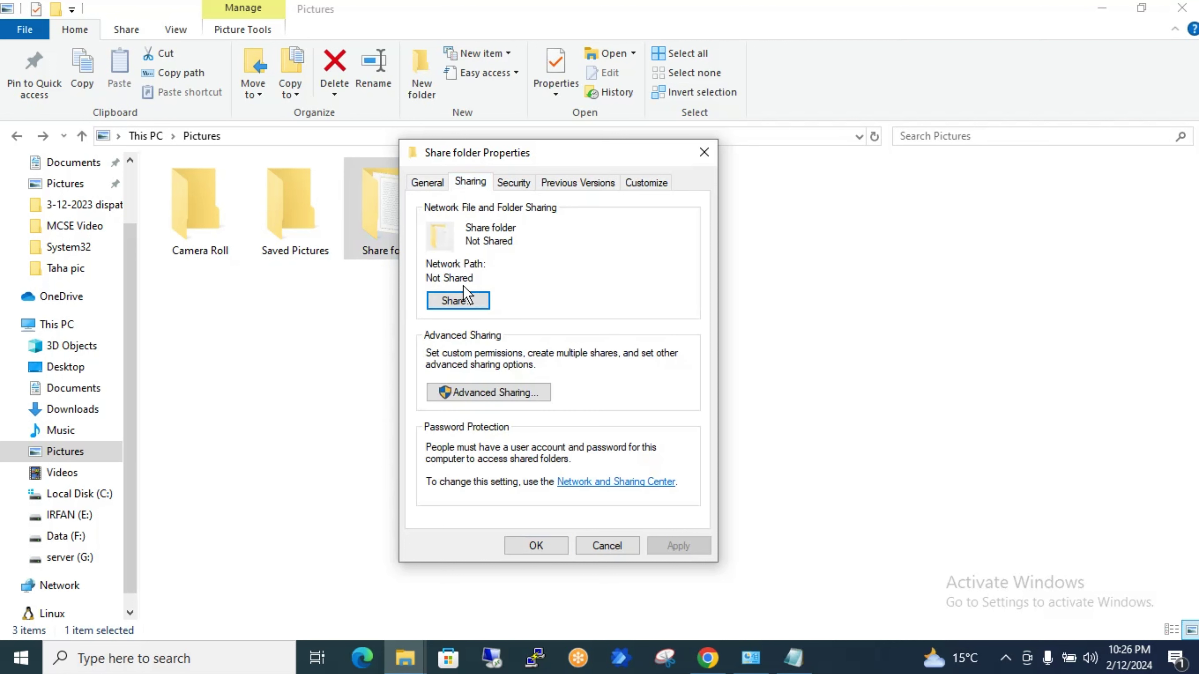
{"action": "left_click", "coordinate": [498, 399]}
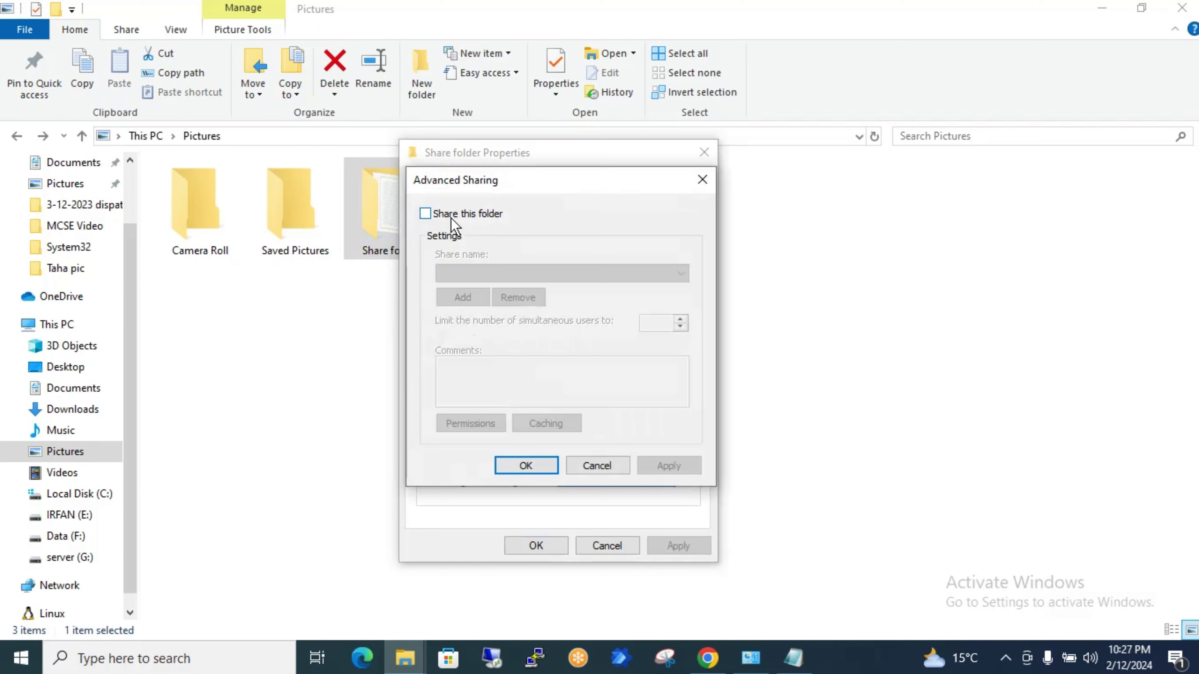
{"action": "left_click", "coordinate": [448, 218]}
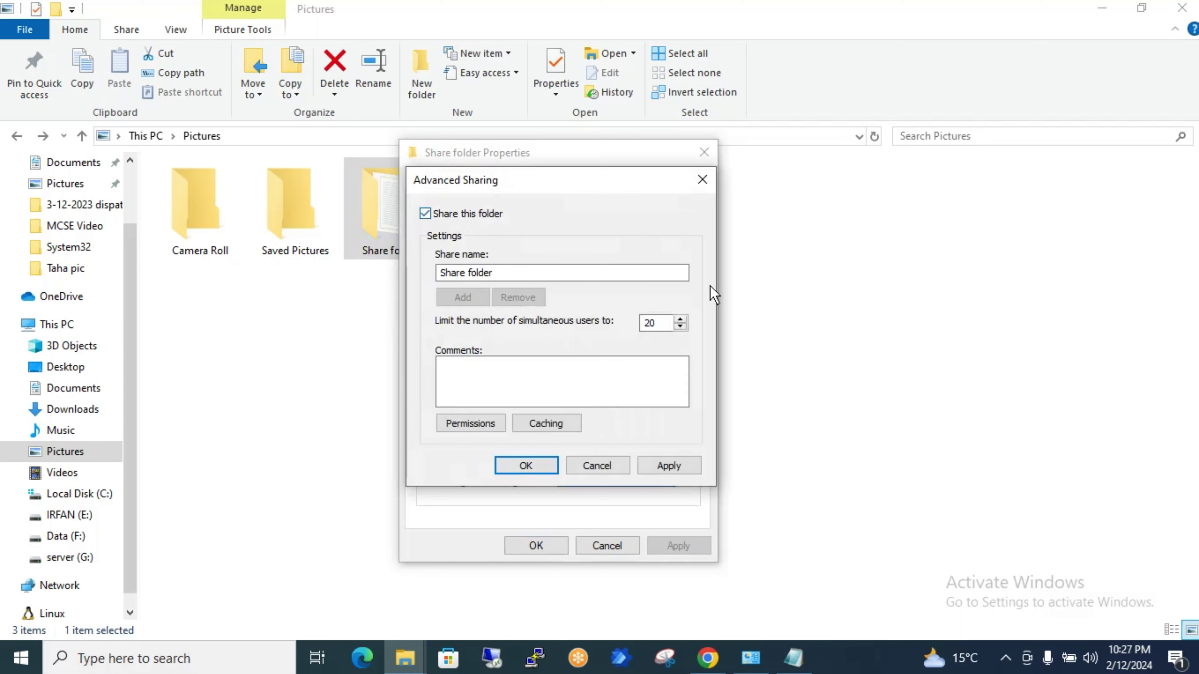
Allow Everyone Full Control, Change and Read in the share permissions of Share folder.
{"action": "left_click", "coordinate": [471, 424]}
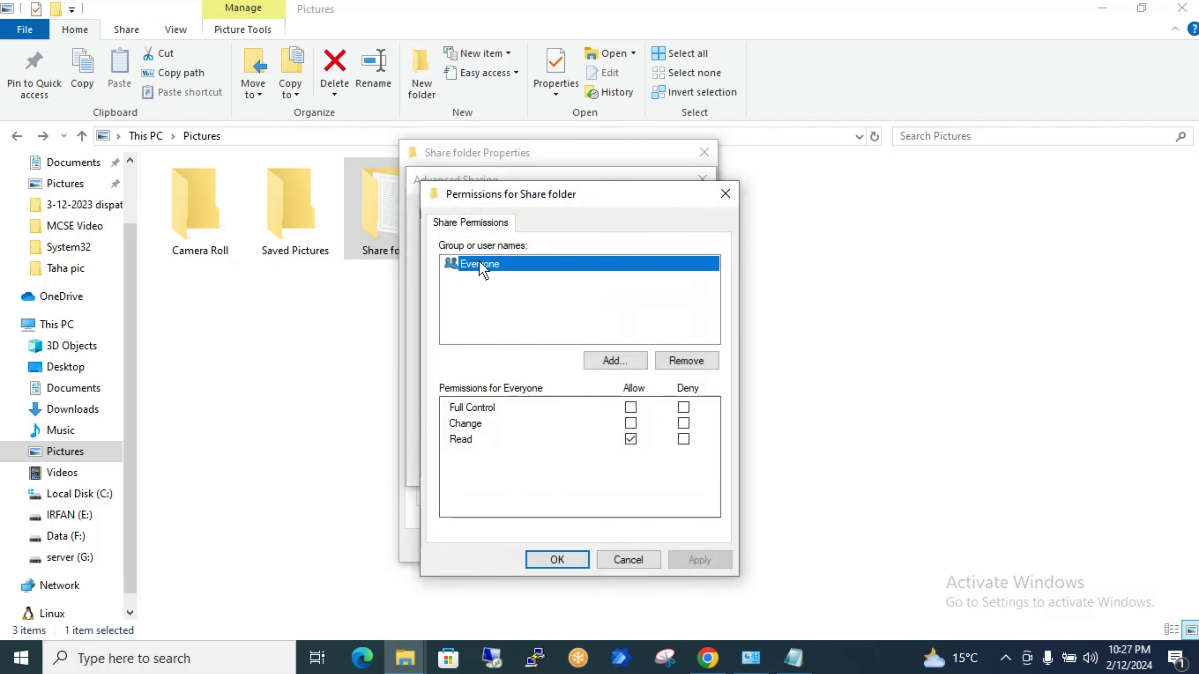
{"action": "left_click", "coordinate": [631, 425]}
{"action": "left_click", "coordinate": [632, 441]}
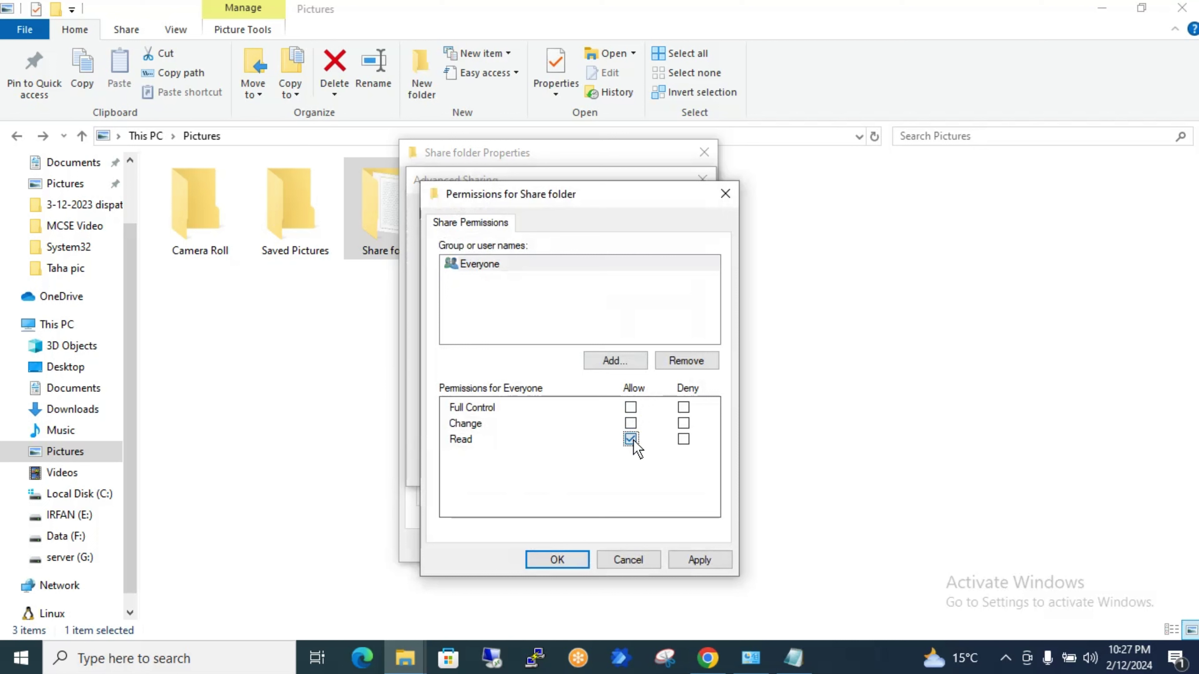
{"action": "left_click", "coordinate": [632, 423]}
{"action": "left_click", "coordinate": [631, 408]}
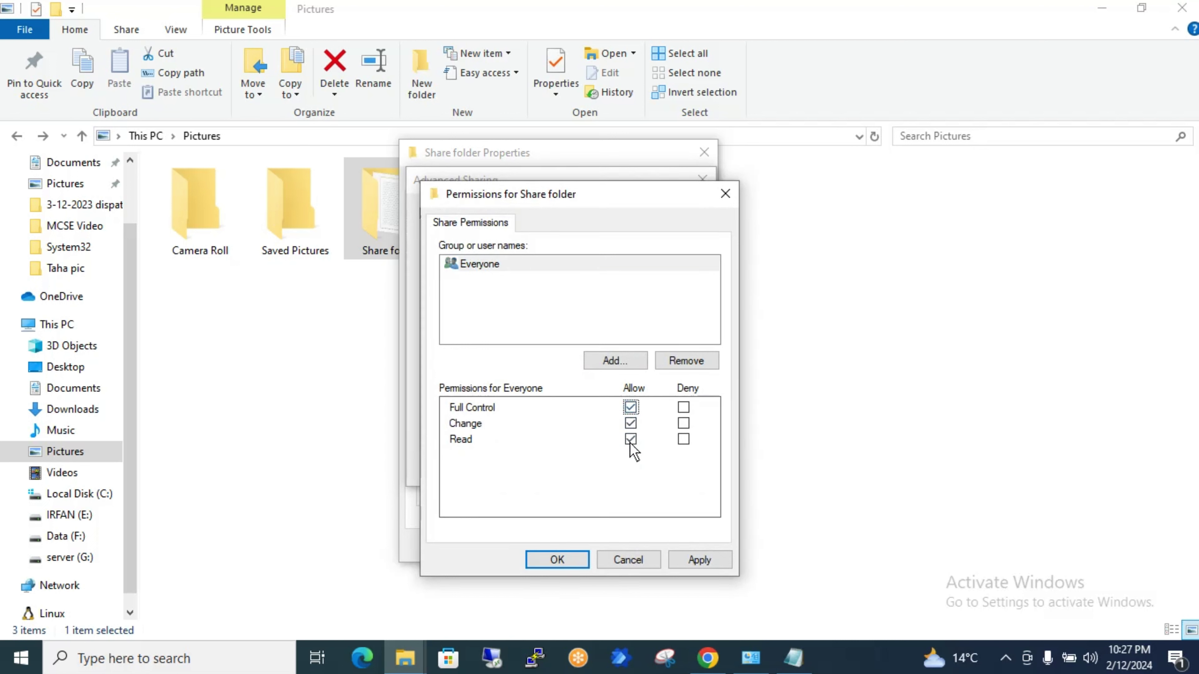
{"action": "left_click", "coordinate": [717, 561]}
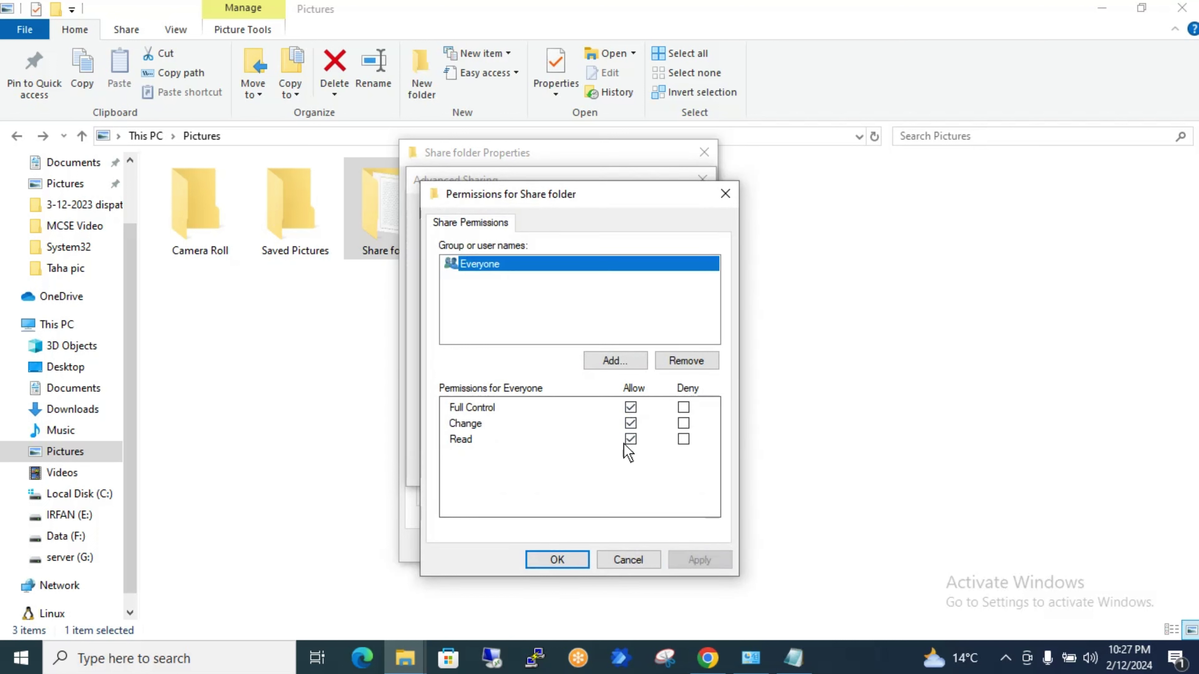
{"action": "left_click", "coordinate": [578, 565]}
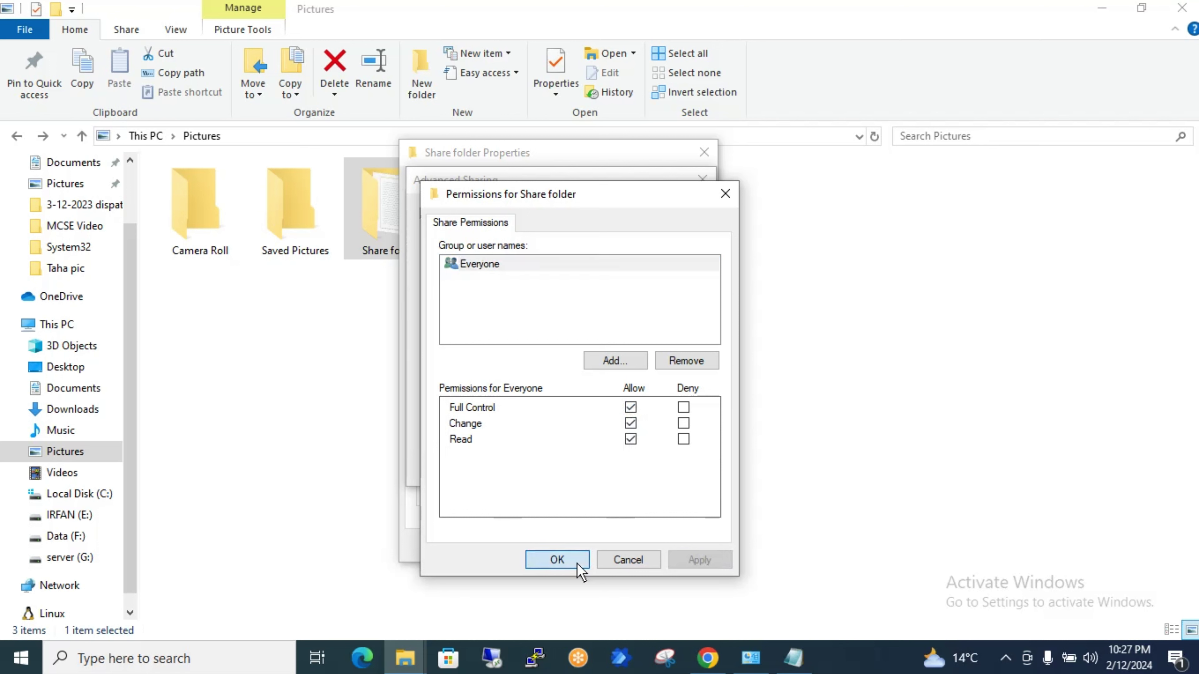
Apply the advanced sharing settings and close the properties of Share folder.
{"action": "left_click", "coordinate": [672, 467]}
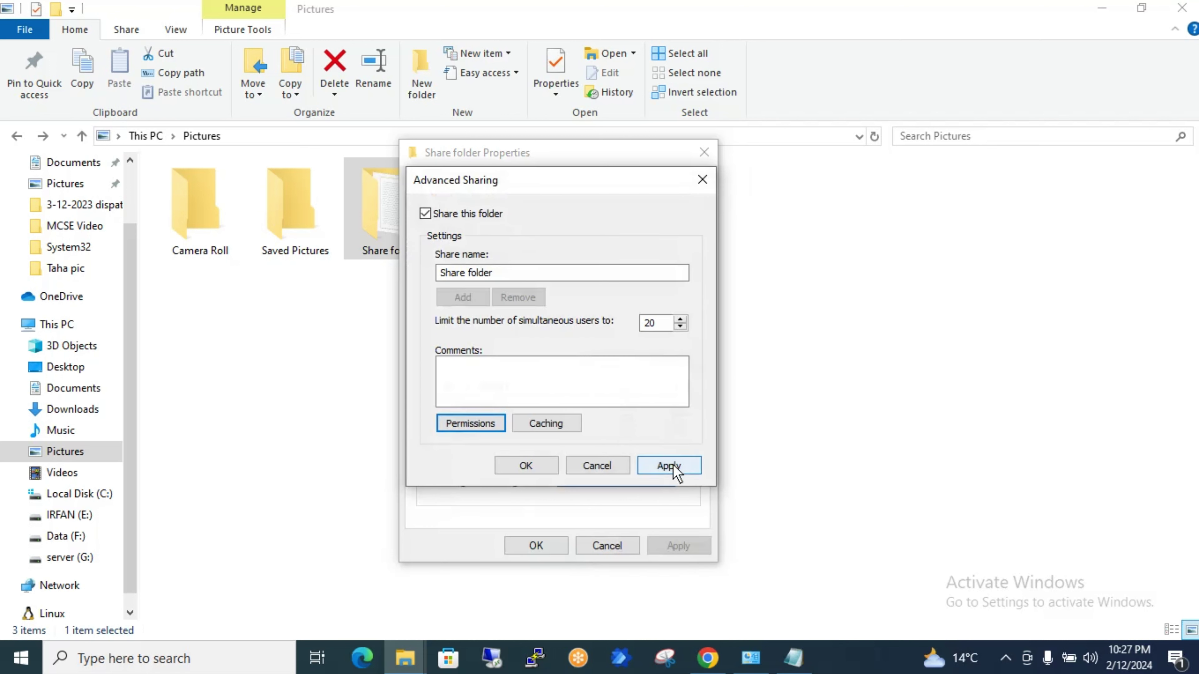
{"action": "left_click", "coordinate": [550, 470]}
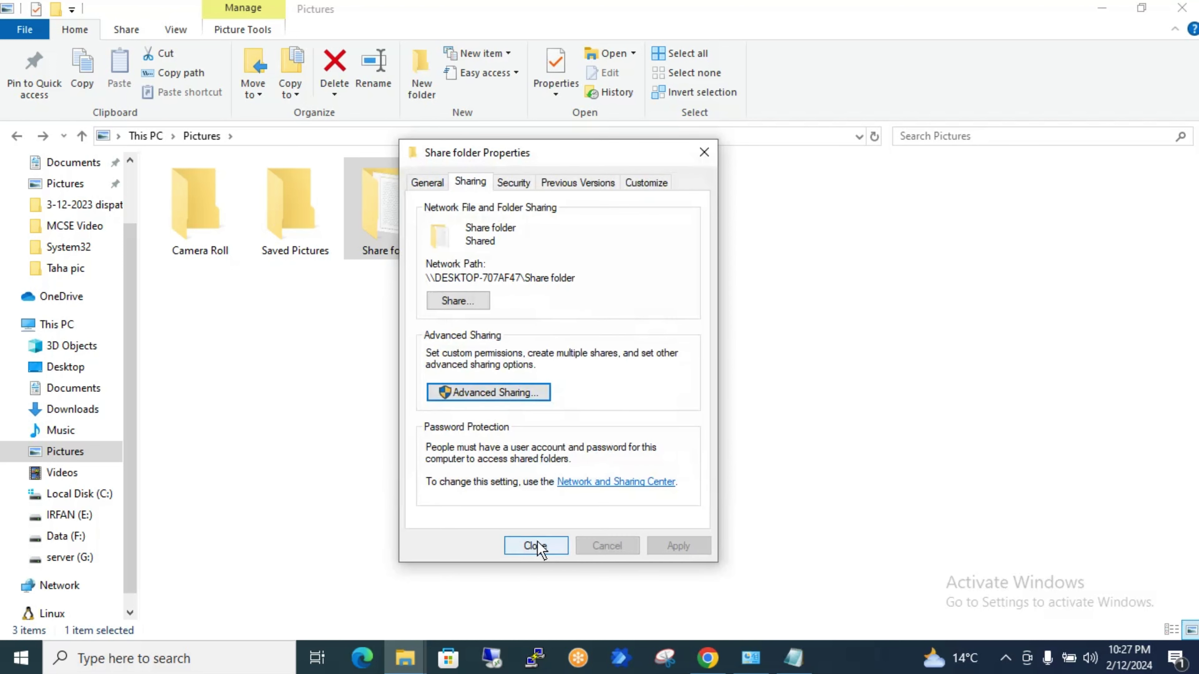
{"action": "left_click", "coordinate": [537, 546]}
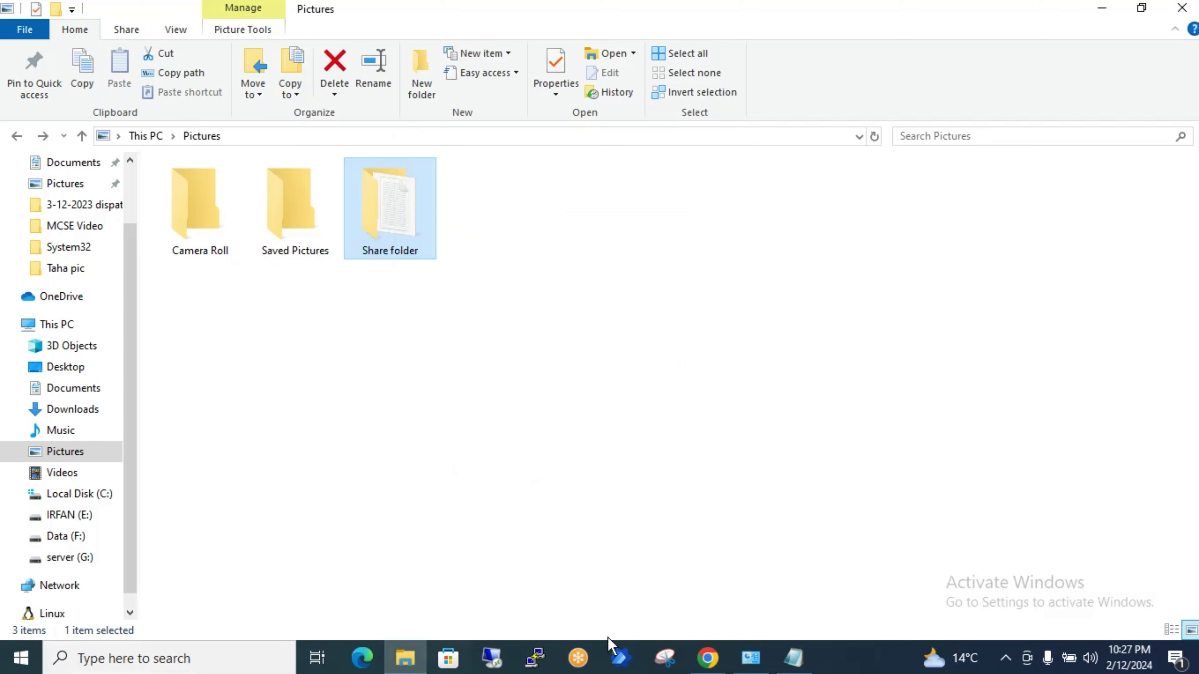
Switch to the open Notepad note and add the line "check your PC IP address" below the first instruction.
{"action": "left_click", "coordinate": [791, 658]}
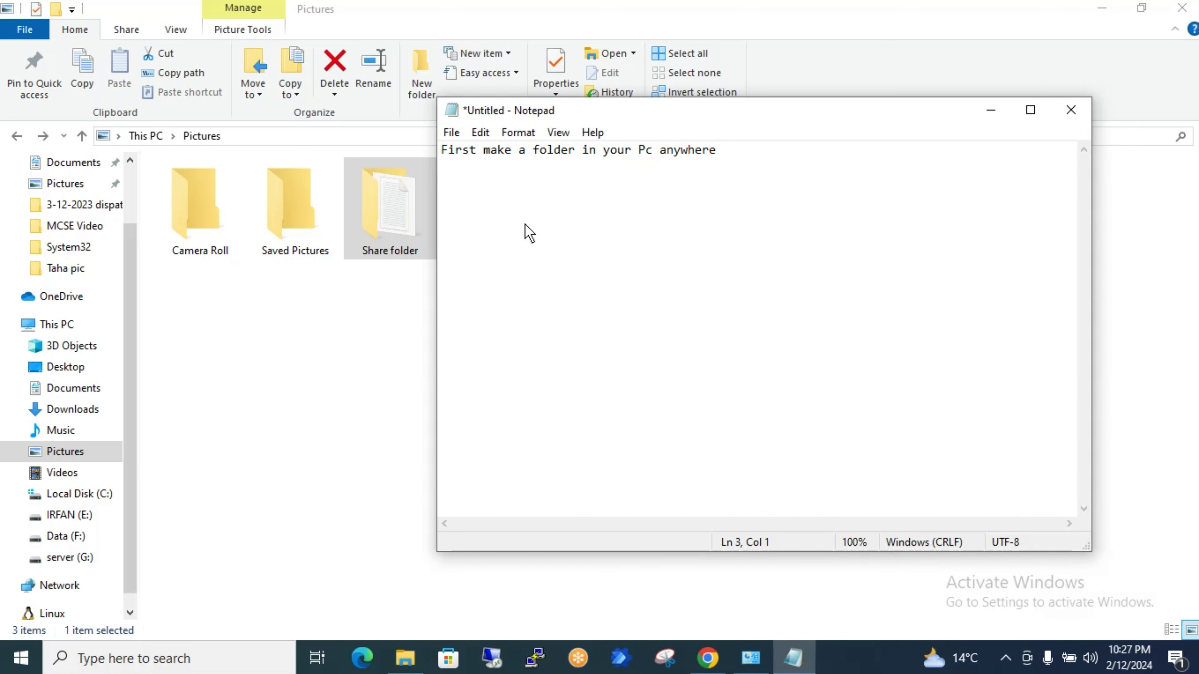
{"action": "type", "text": "check your PC IP ad"}
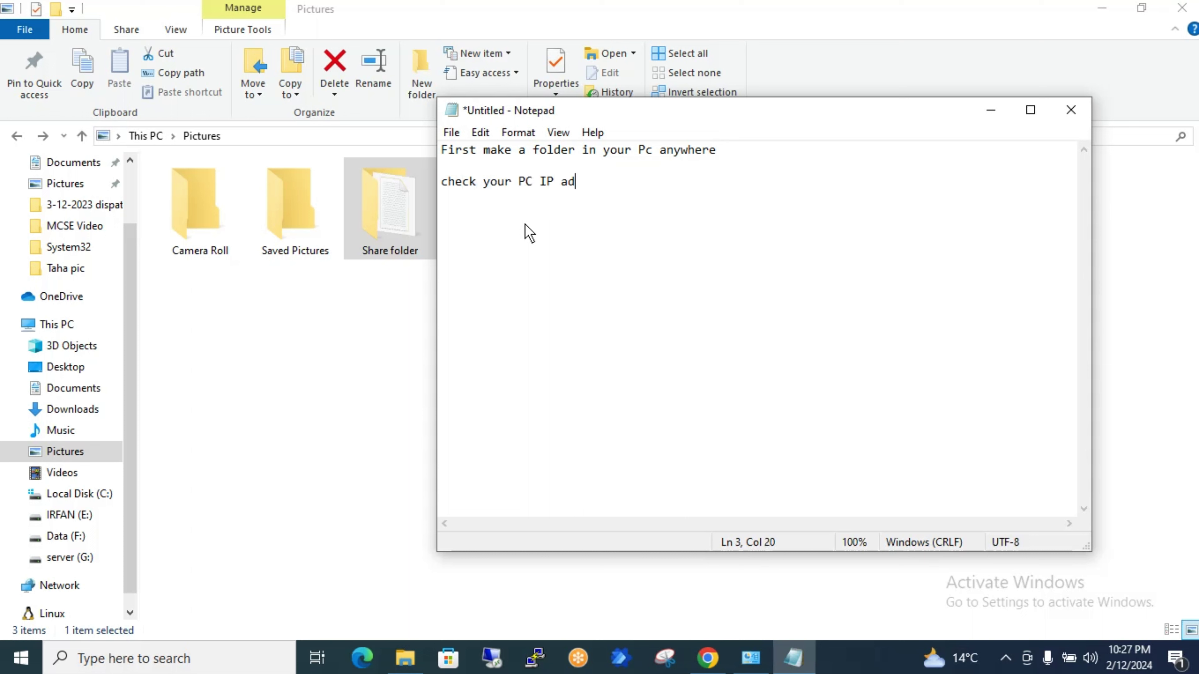
{"action": "type", "text": "dress"}
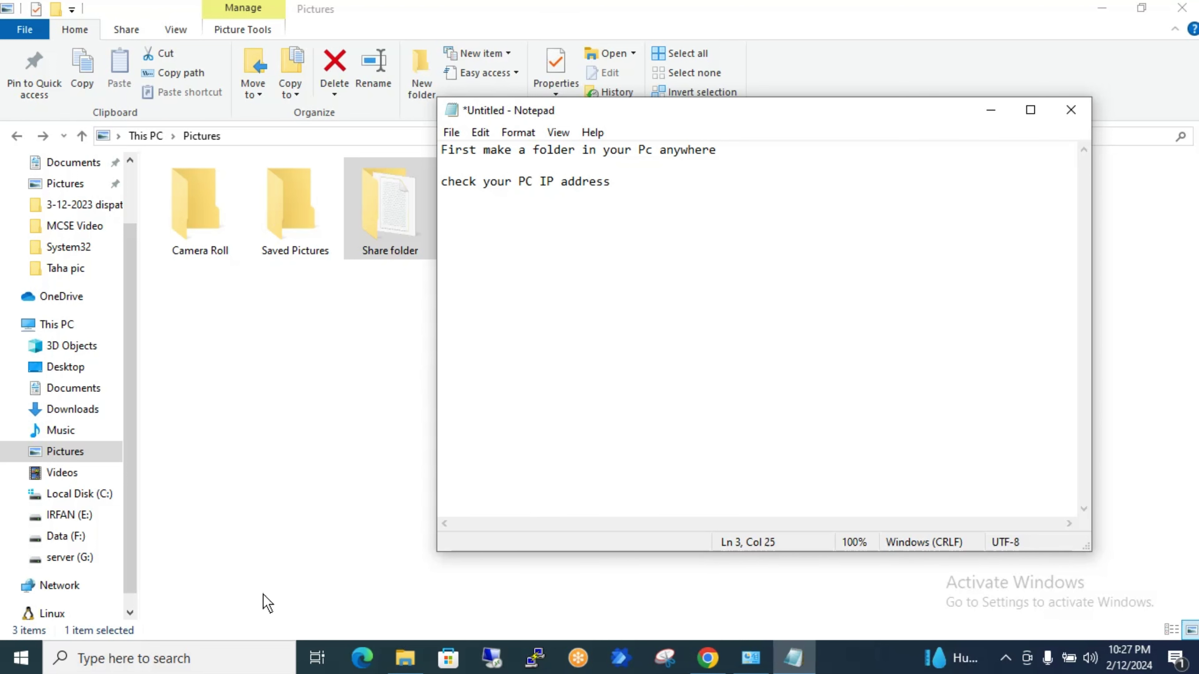
Look up the PC's IPv4 address by running ipconfig in Command Prompt, and minimize the window.
{"action": "left_click", "coordinate": [222, 666]}
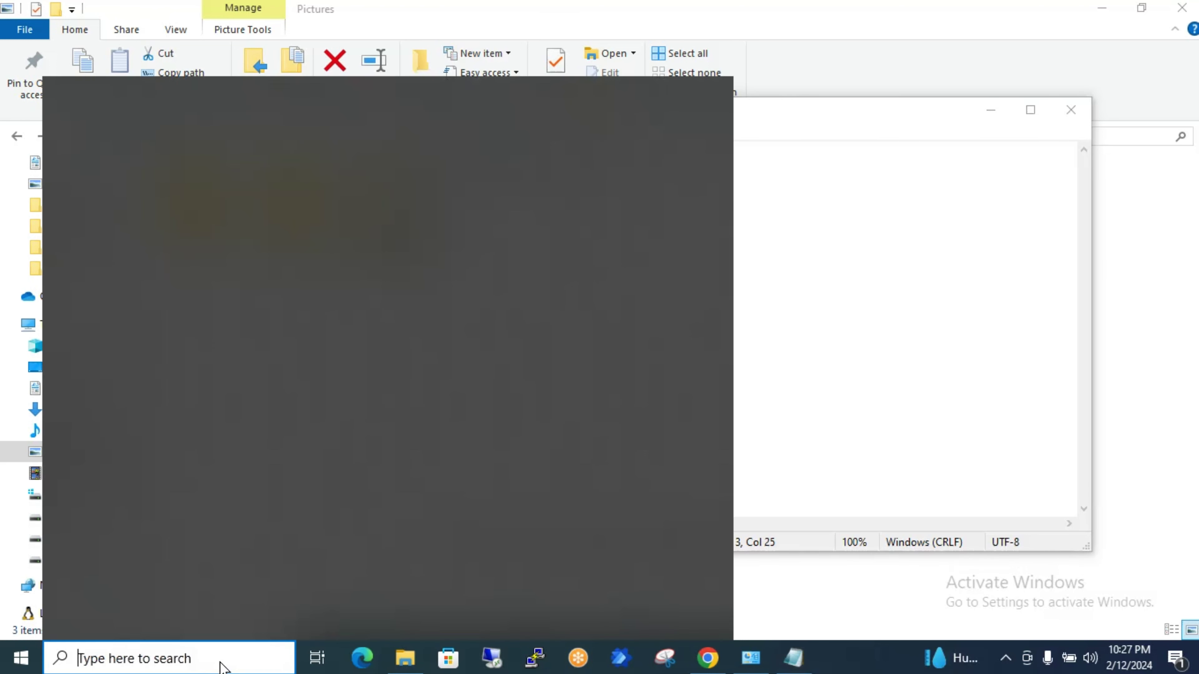
{"action": "type", "text": "cmd"}
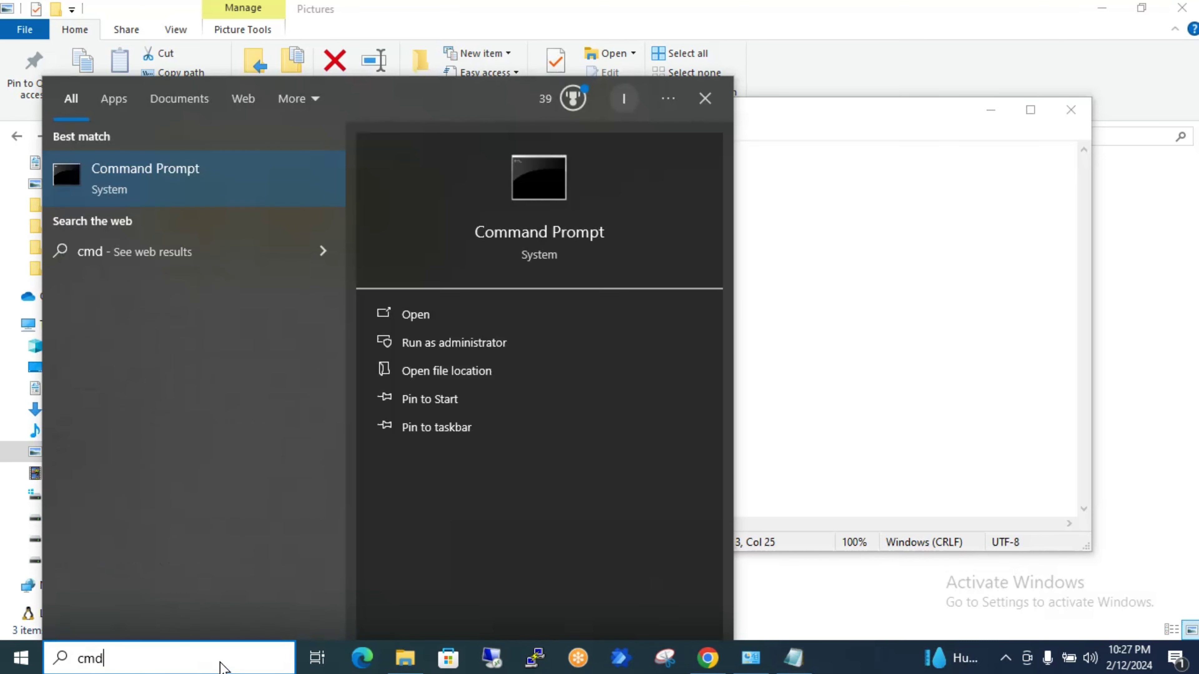
{"action": "key", "text": "Return"}
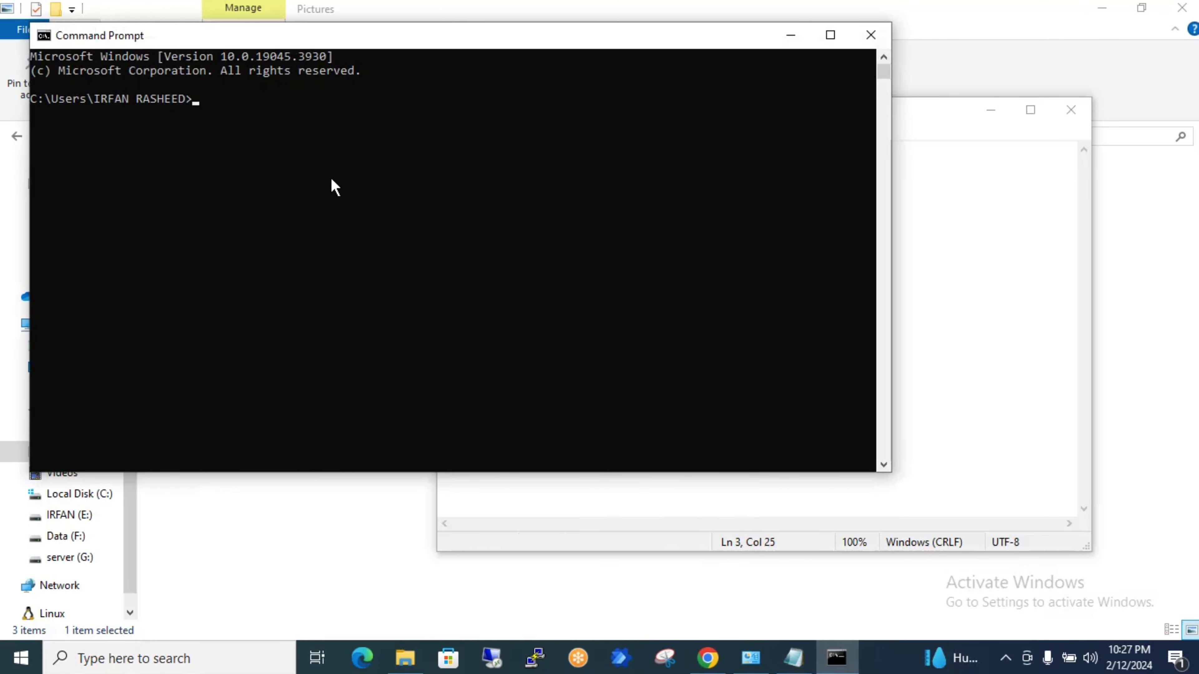
{"action": "left_click", "coordinate": [310, 118]}
{"action": "type", "text": "ipco"}
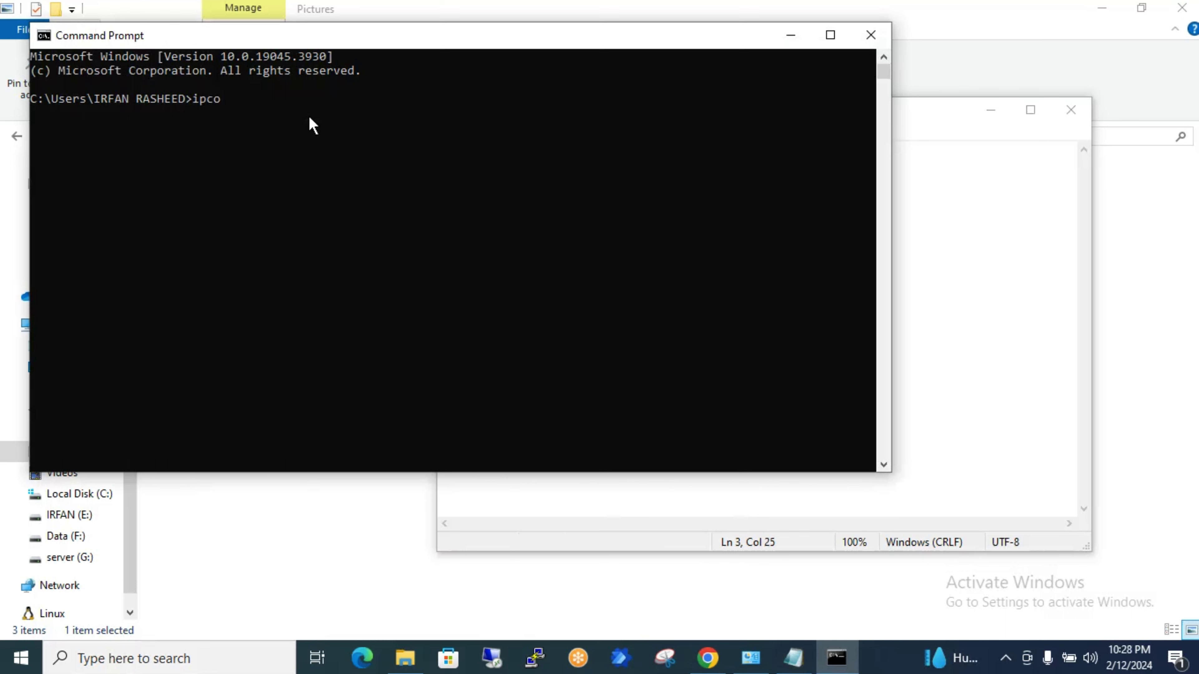
{"action": "type", "text": "nfig"}
{"action": "key", "text": "Return"}
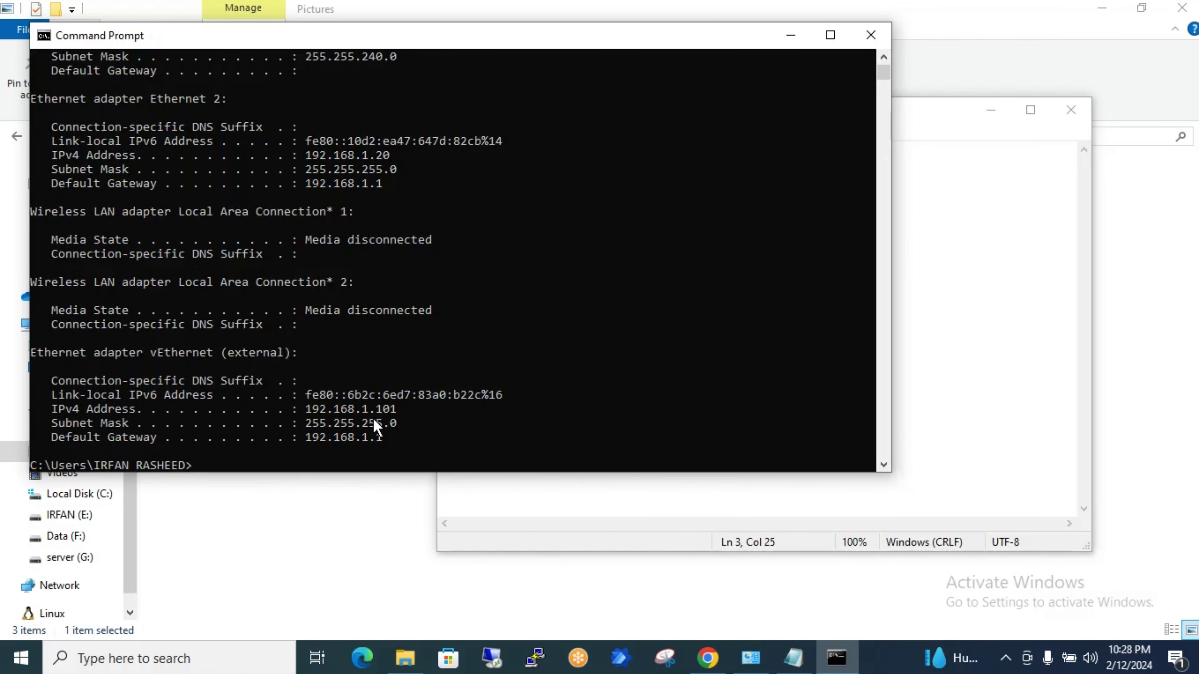
{"action": "left_click", "coordinate": [796, 34]}
Add the note "Goto other PC in same network and type in run" with "\\192.168.1.101" on the line below, and minimize Notepad.
{"action": "key", "text": "Return"}
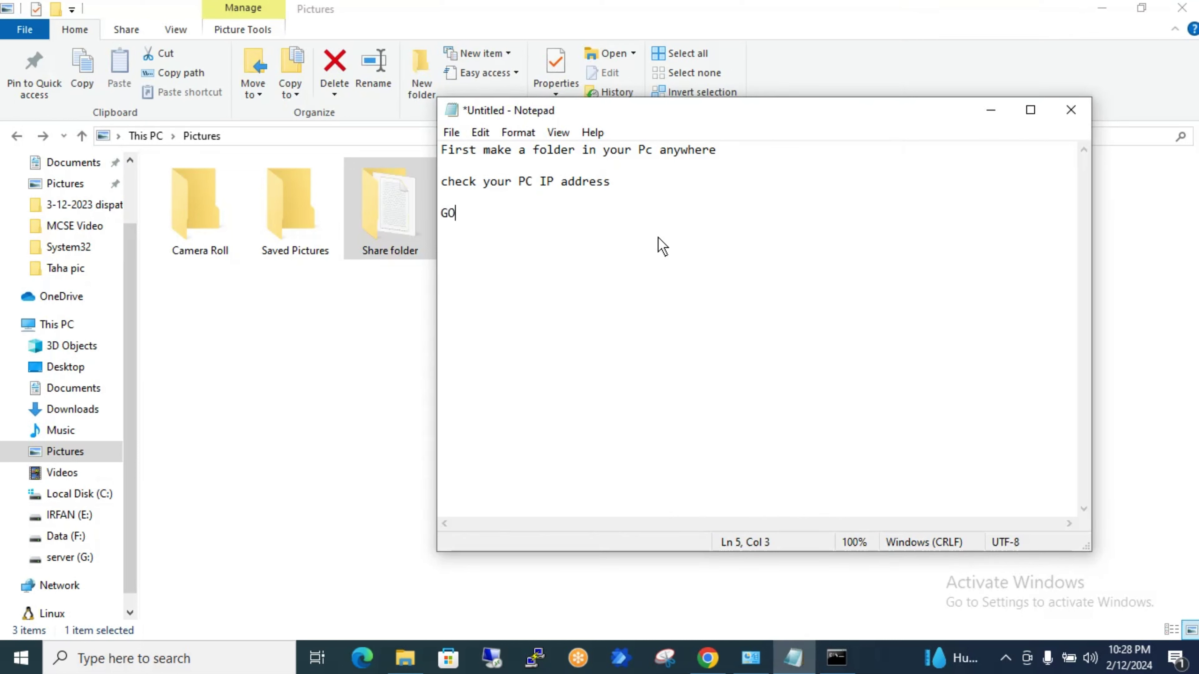
{"action": "type", "text": "Goto other PC in same"}
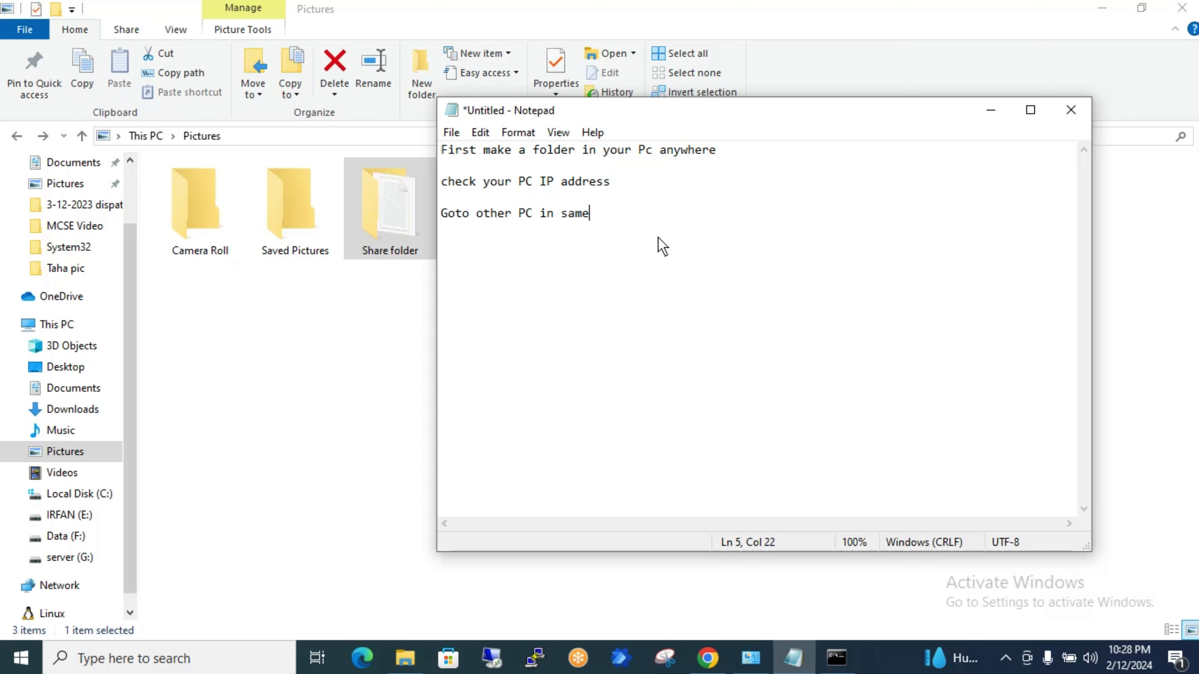
{"action": "type", "text": " network"}
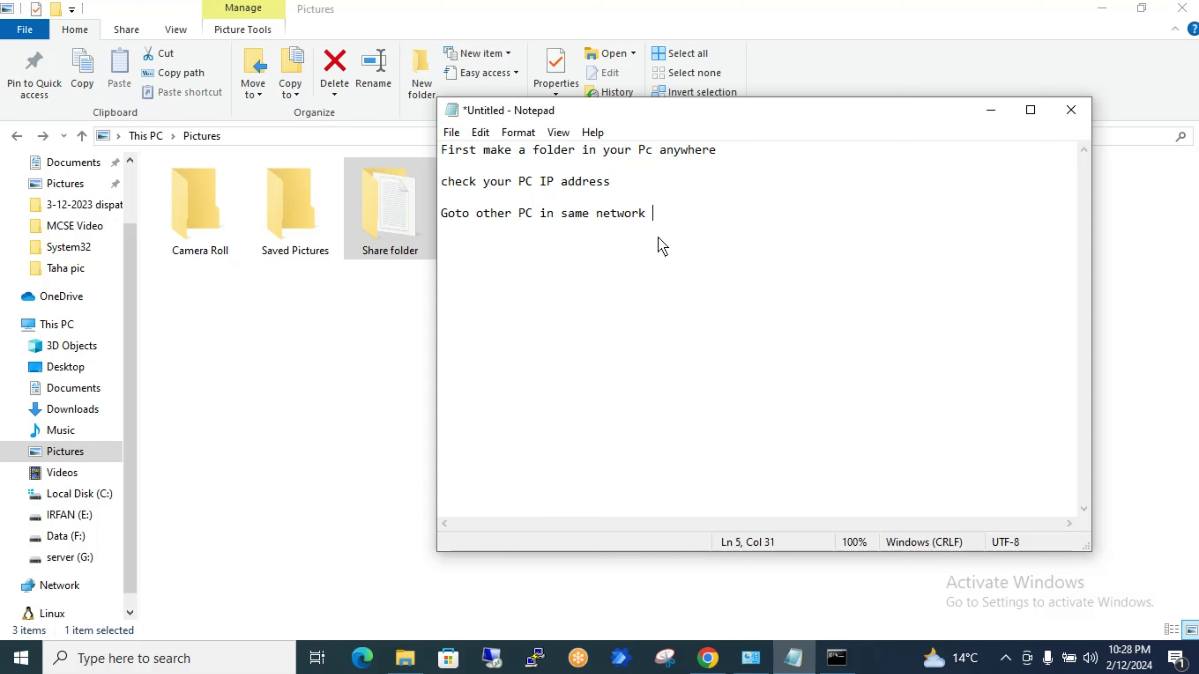
{"action": "type", "text": " and"}
{"action": "type", "text": " type i"}
{"action": "type", "text": "n "}
{"action": "type", "text": "run "}
{"action": "type", "text": "\\\\"}
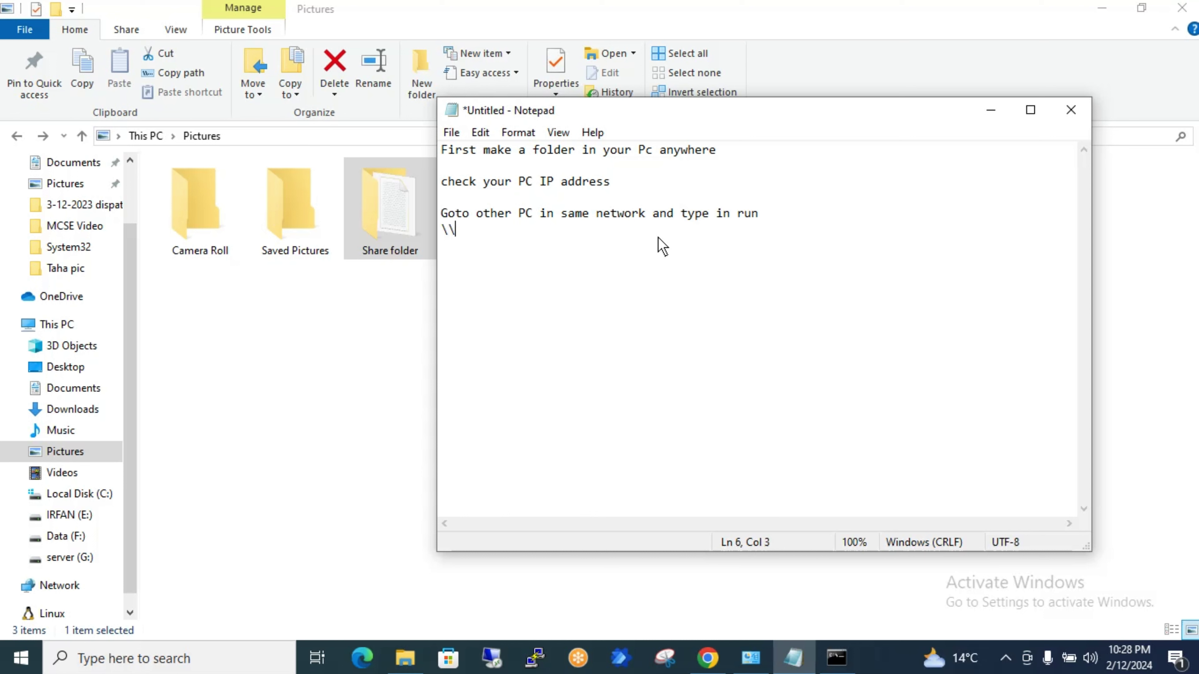
{"action": "type", "text": "192.168.1.101"}
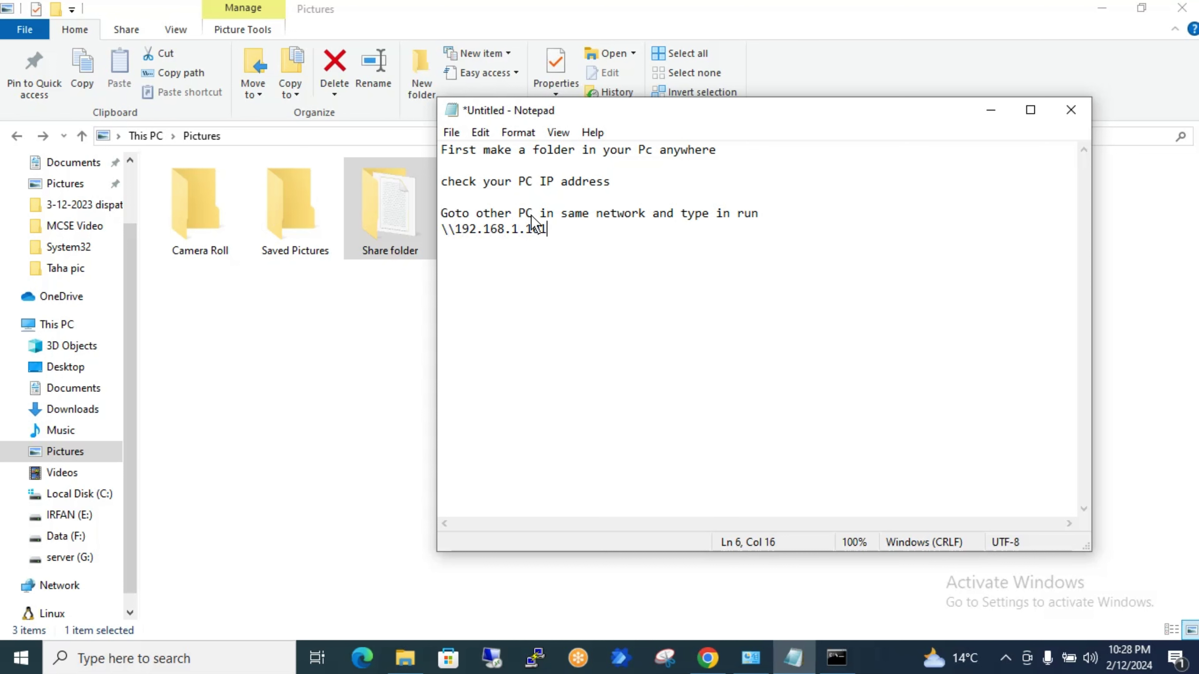
{"action": "left_click", "coordinate": [990, 111]}
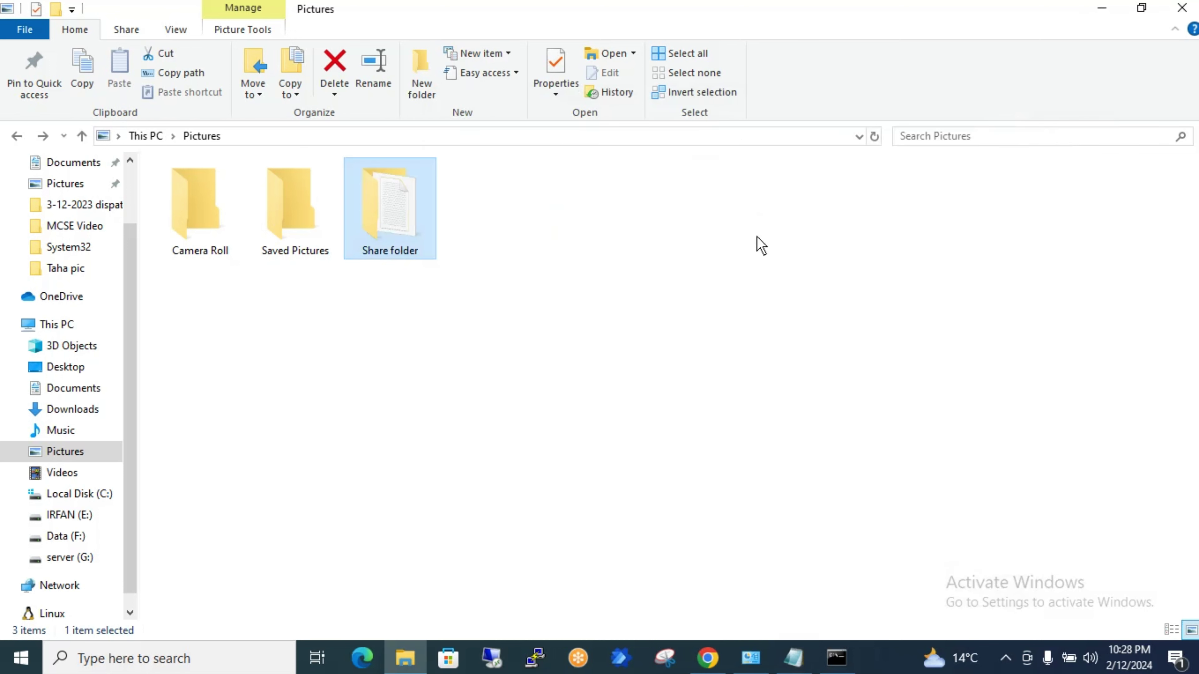
Open the network location \\192.168.1.101 through the Run dialog.
{"action": "left_click", "coordinate": [221, 662]}
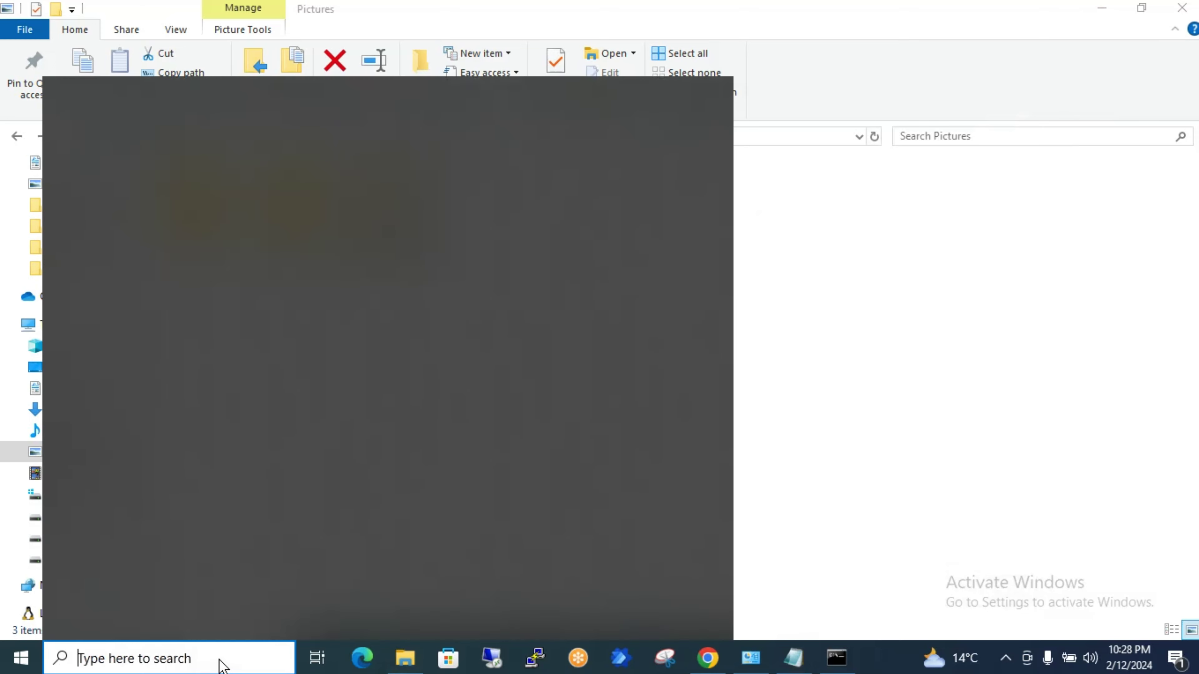
{"action": "type", "text": "run"}
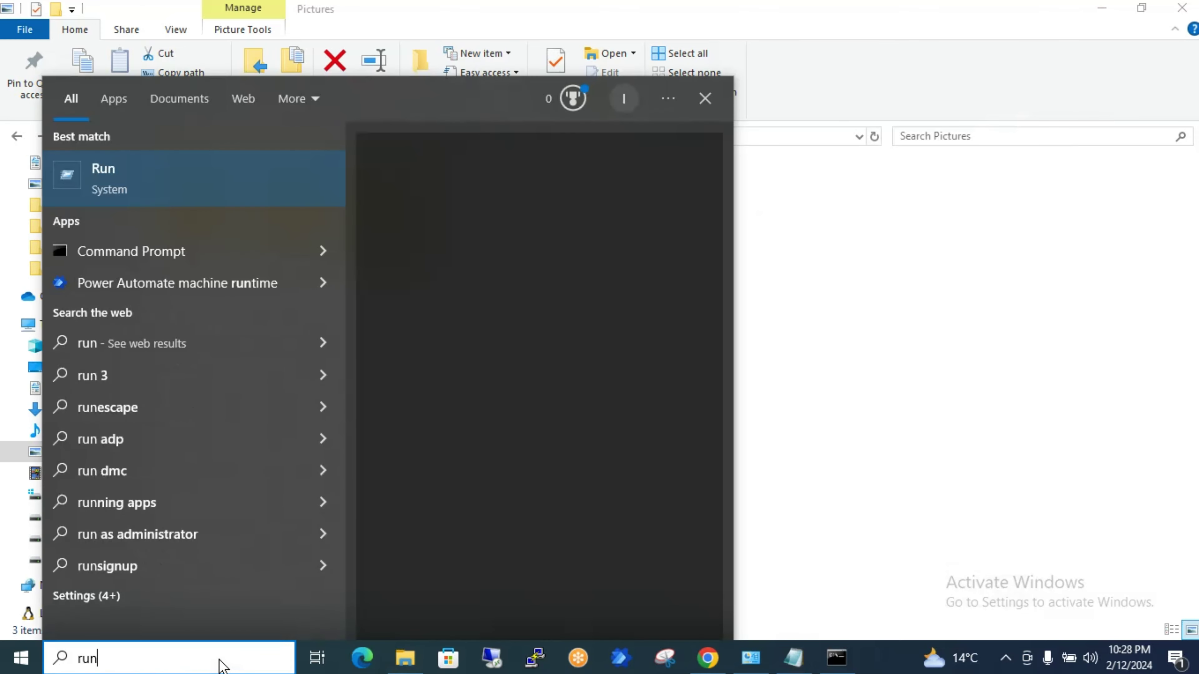
{"action": "key", "text": "Return"}
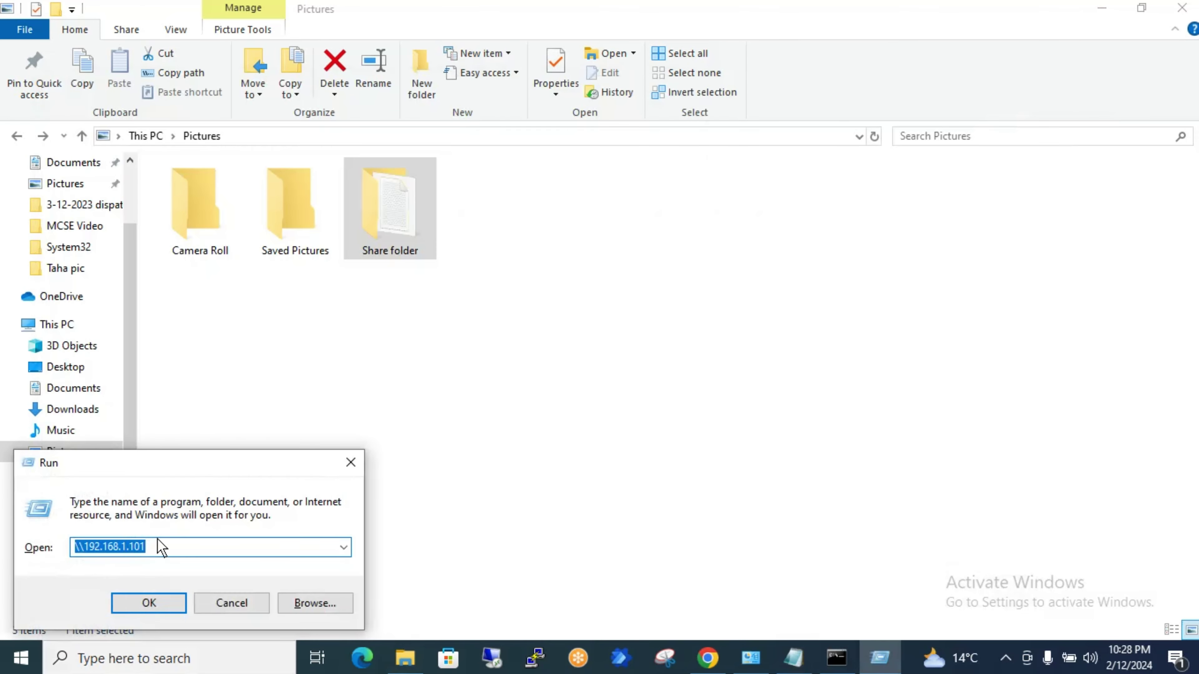
{"action": "left_click", "coordinate": [157, 551]}
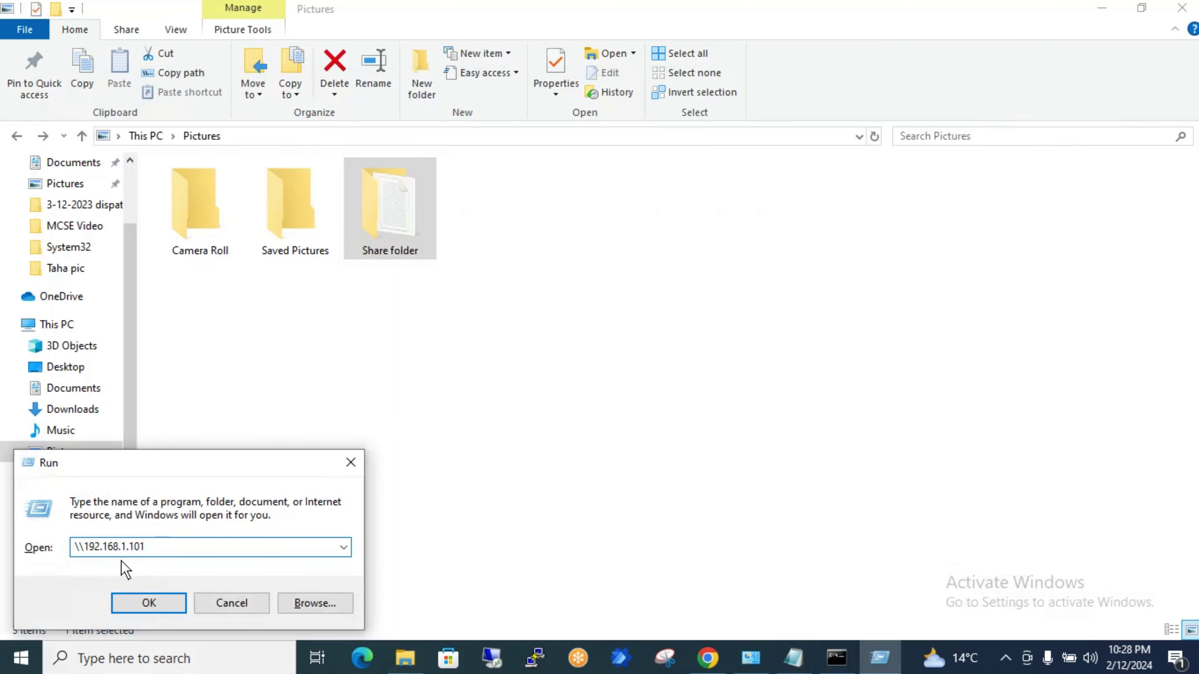
{"action": "left_click", "coordinate": [154, 600]}
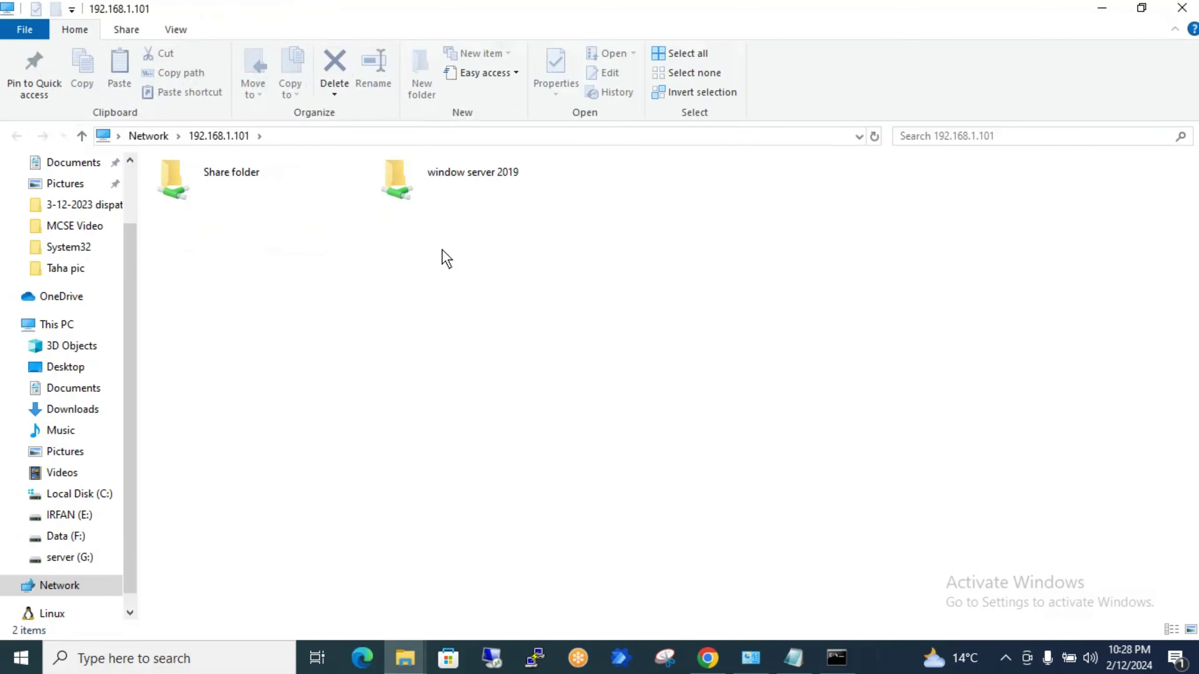
Open the shared Share folder on 192.168.1.101 and check for the Test subfolder and Test text document.
{"action": "double_click", "coordinate": [248, 190]}
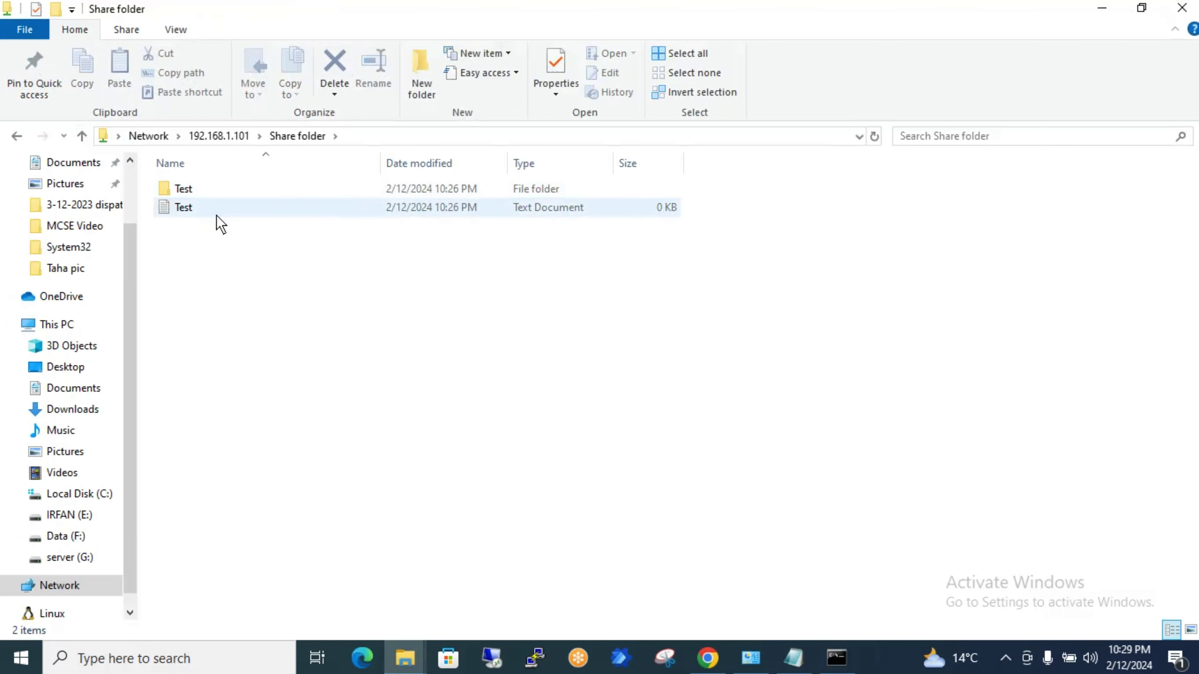
{"action": "left_click", "coordinate": [217, 213]}
{"action": "left_click", "coordinate": [223, 188]}
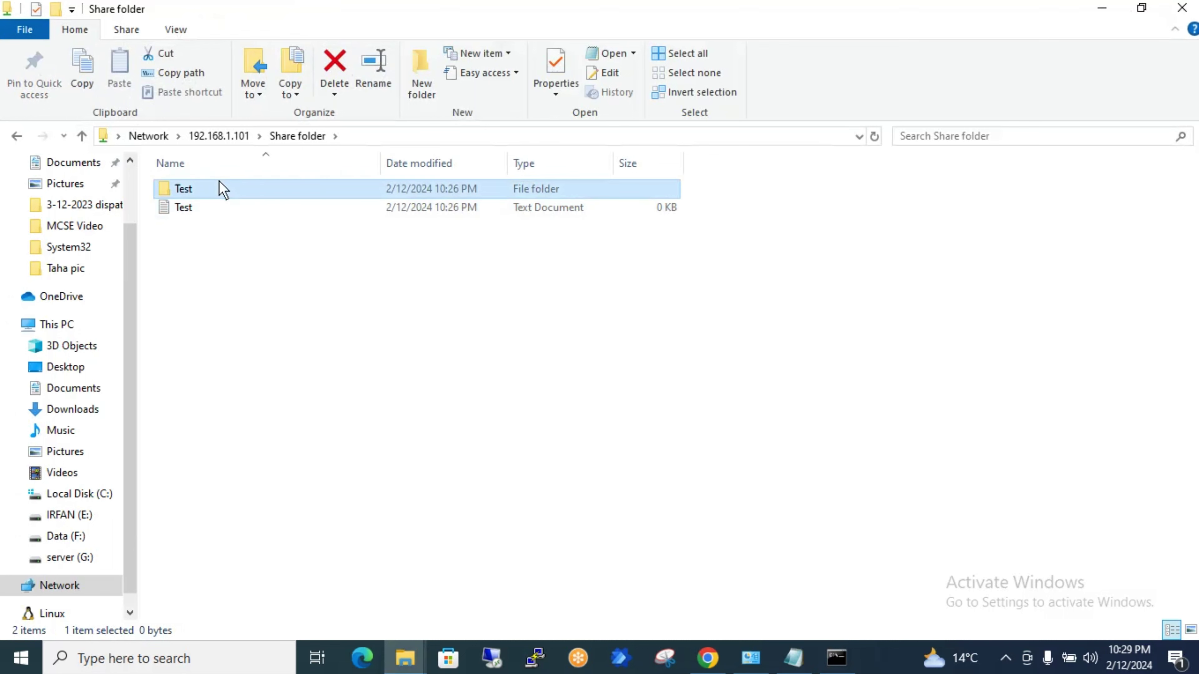
{"action": "left_click", "coordinate": [562, 377]}
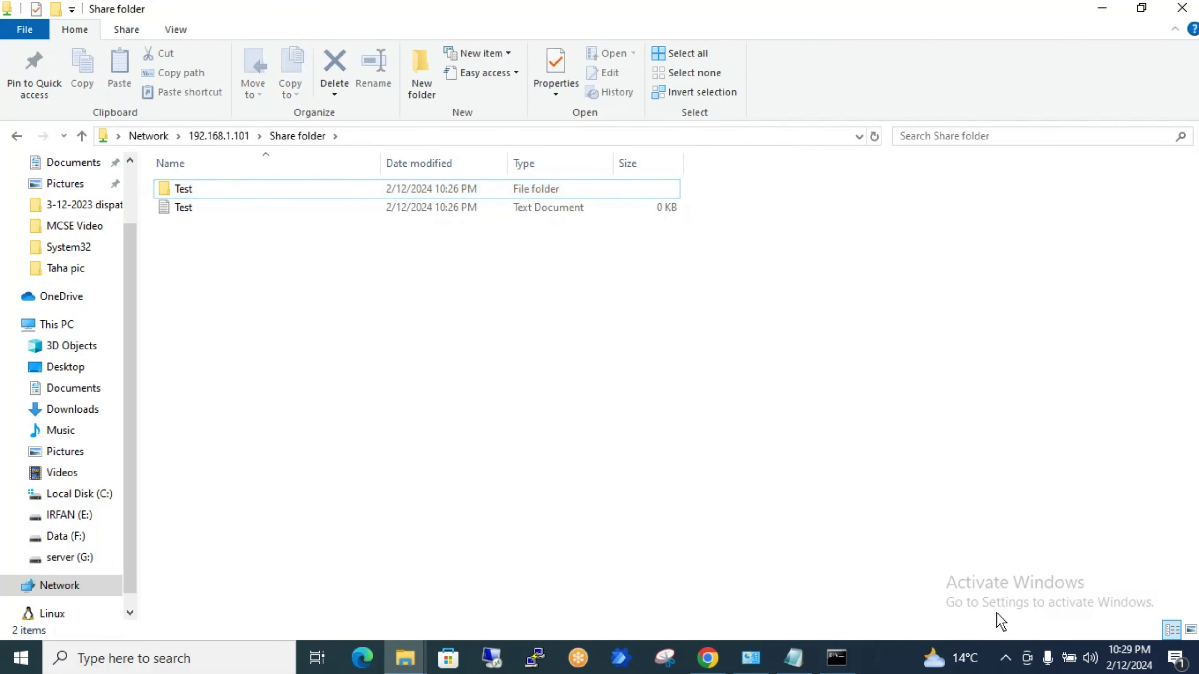
{"action": "left_click", "coordinate": [1006, 657]}
{"action": "left_click", "coordinate": [1024, 622]}
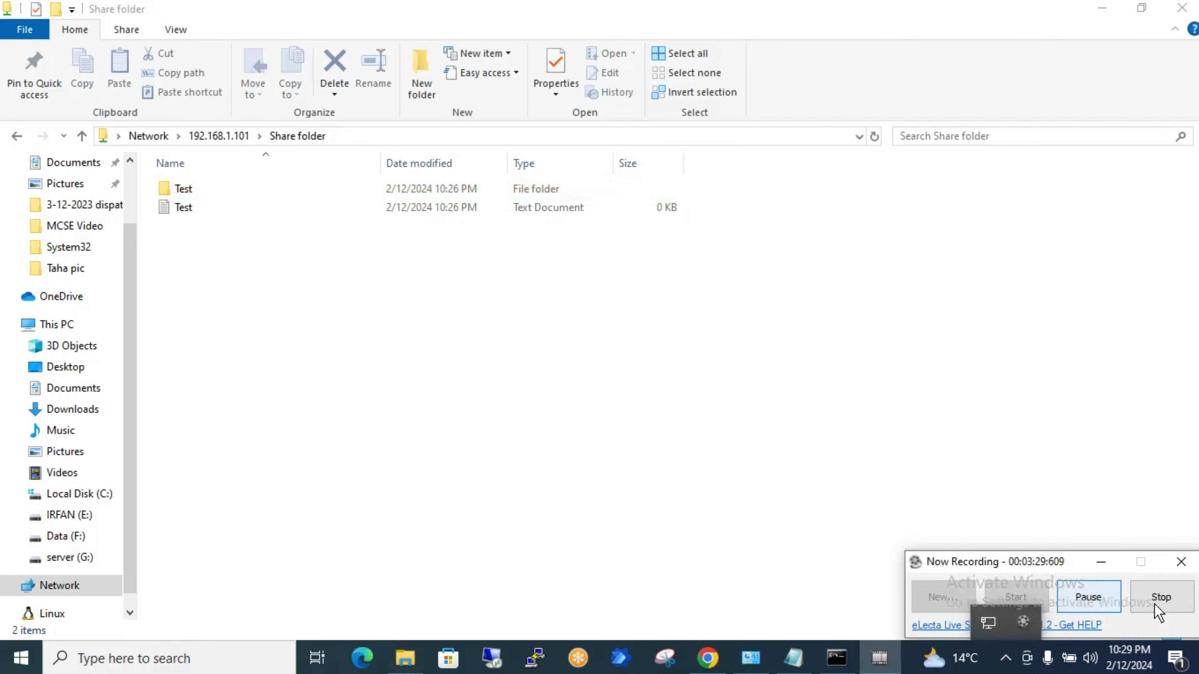